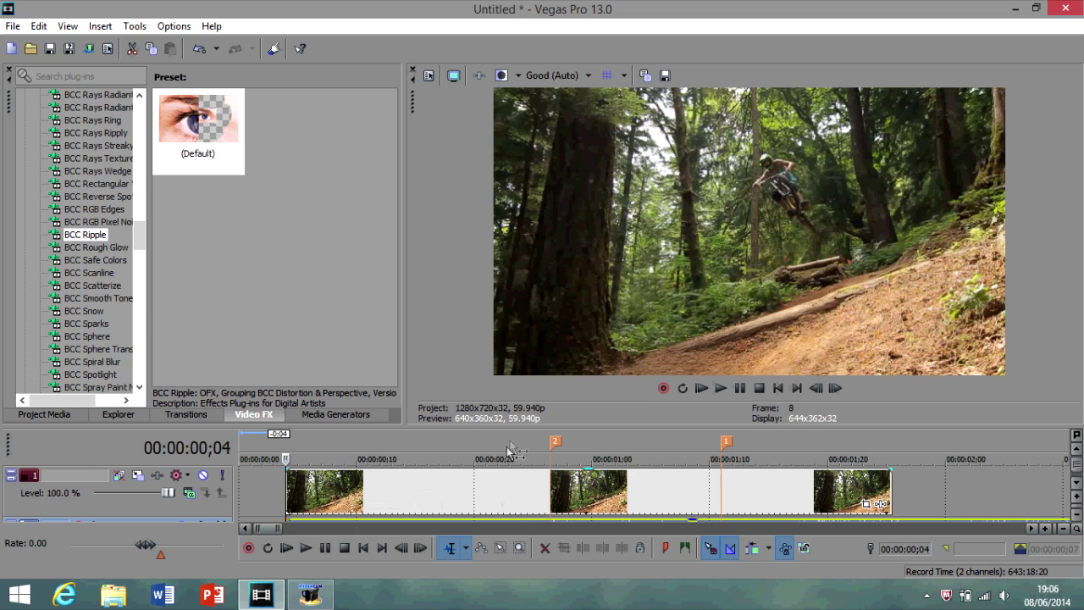
- Play the bike clip from about 00:00:00;25, then park the playhead at 00:00:00;26
click(1077, 484)
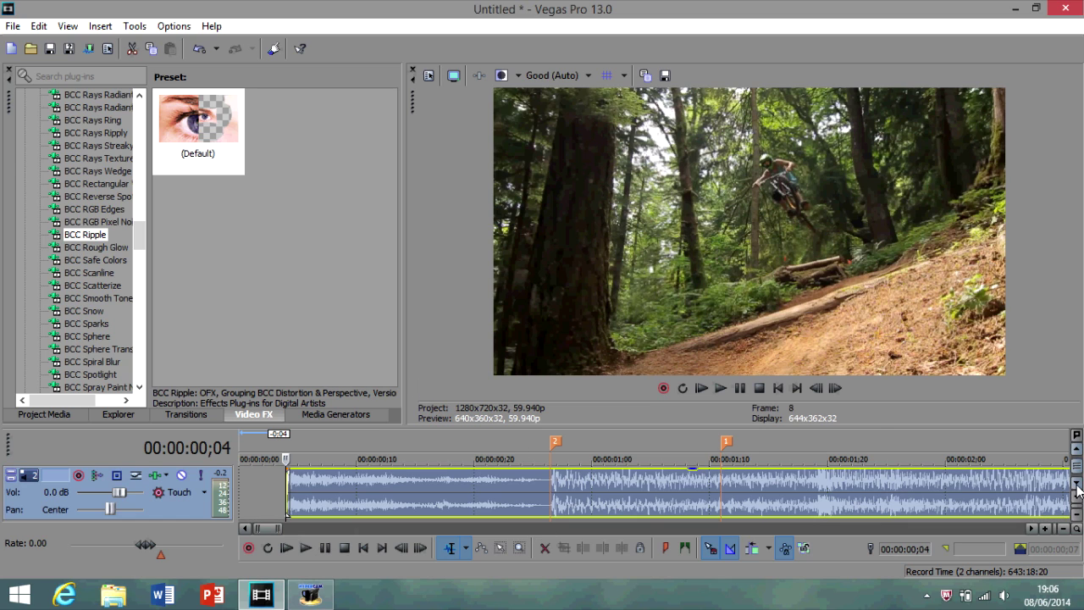
click(540, 481)
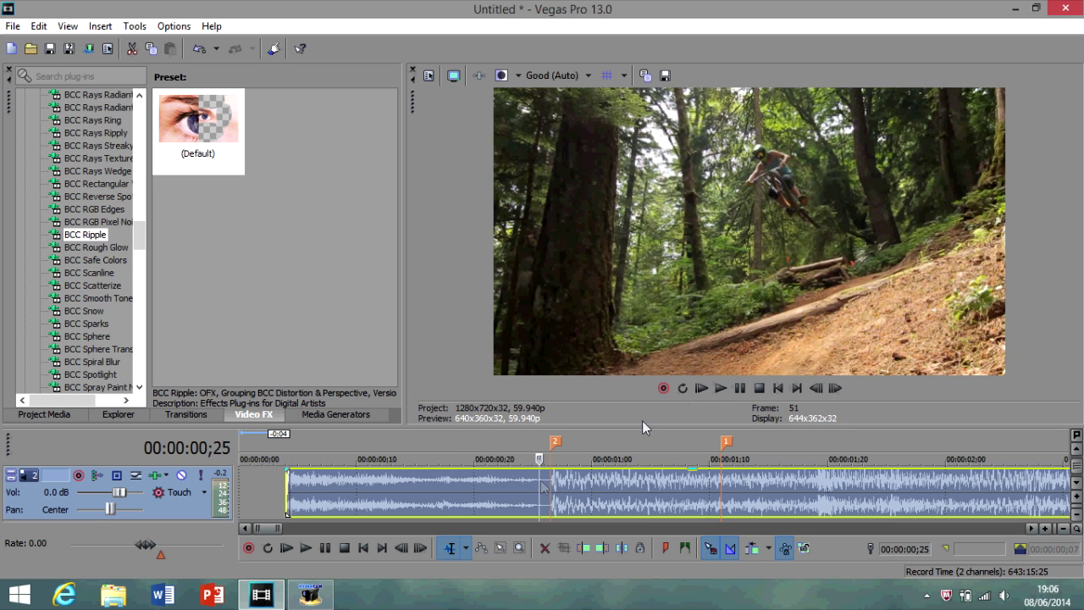
click(743, 389)
click(741, 388)
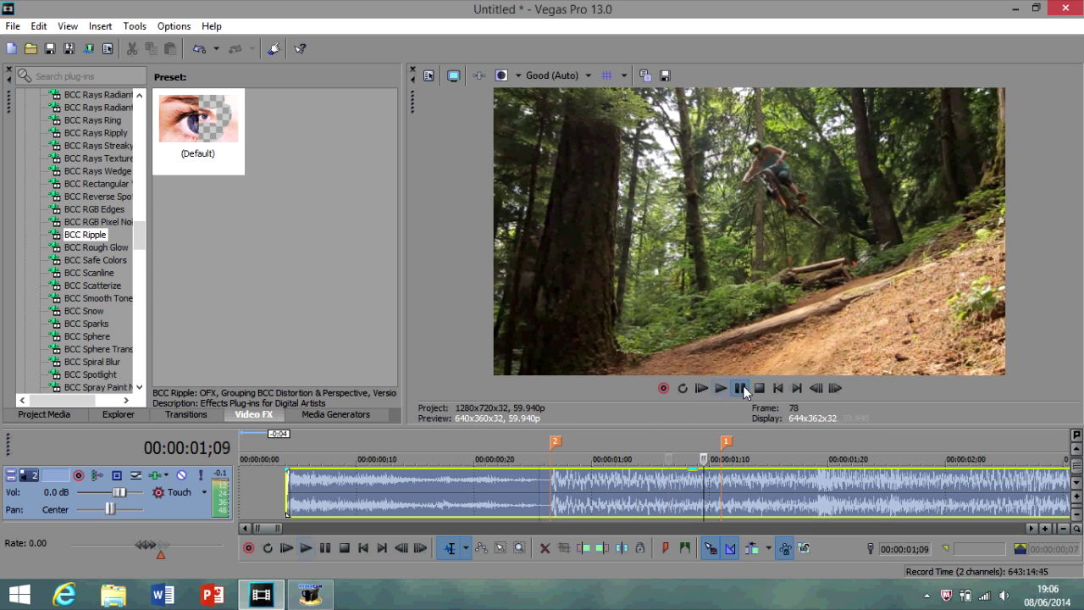
click(549, 454)
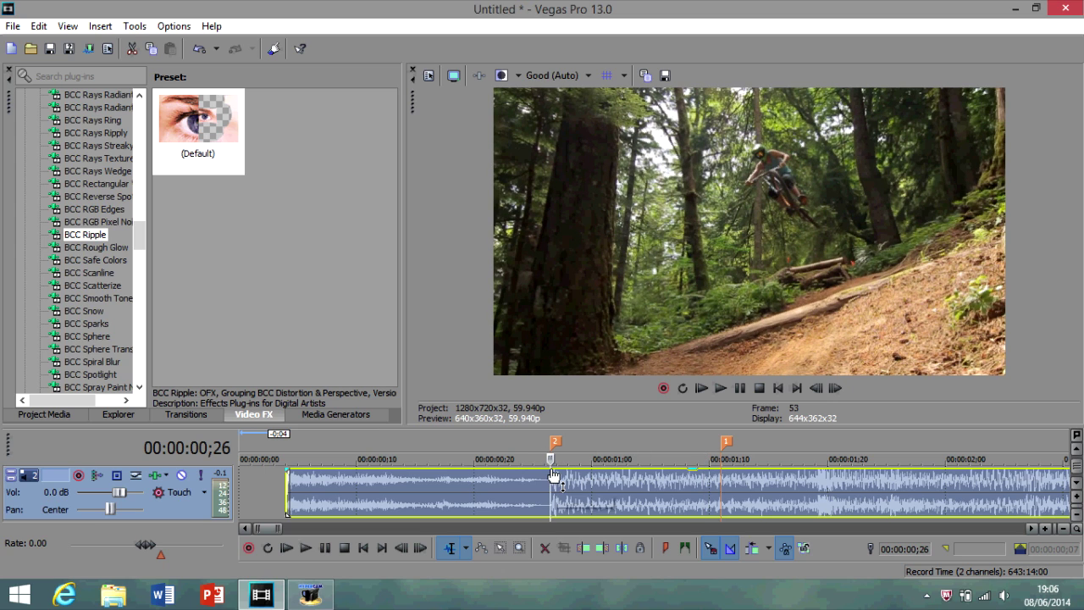
click(1078, 451)
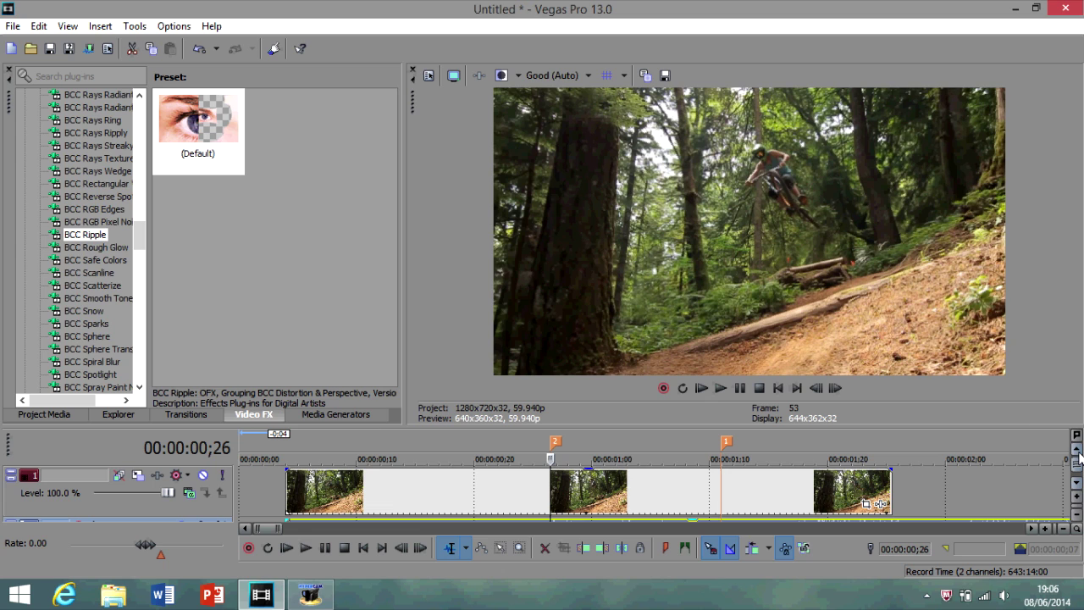
- Split the bike clip at 00:00:00;26 and again at 00:00:01;11
click(550, 506)
key(s)
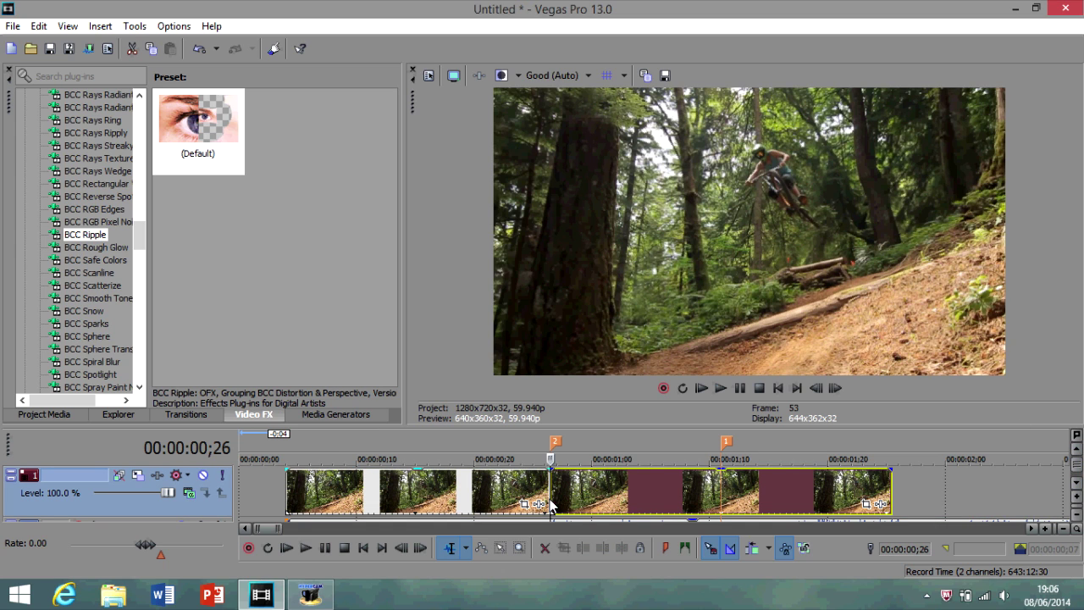
click(723, 499)
key(s)
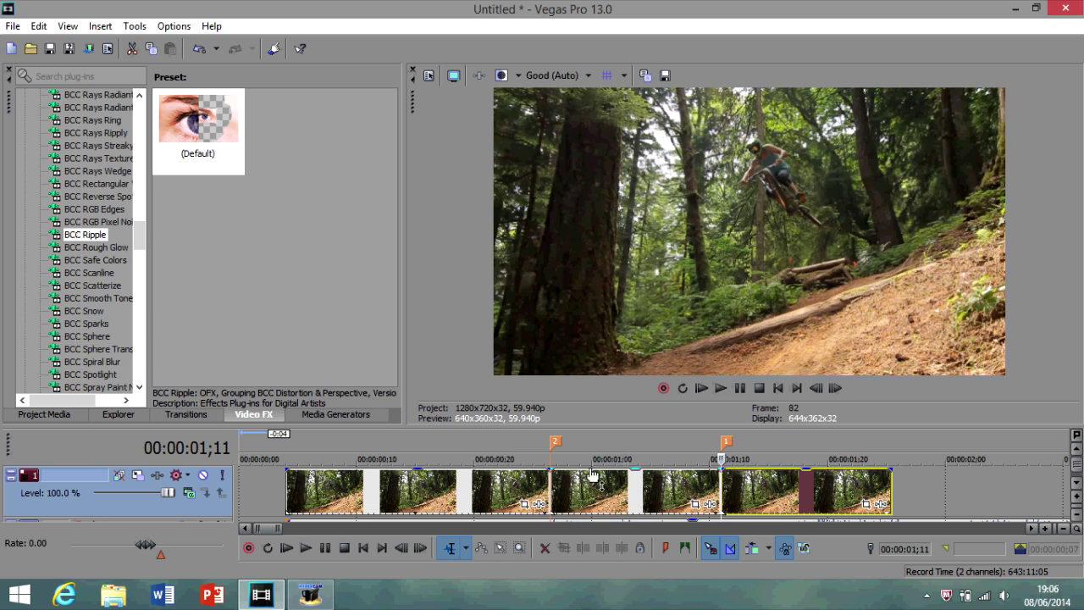
- Insert a new empty video track and select the clip's middle section
right_click(215, 540)
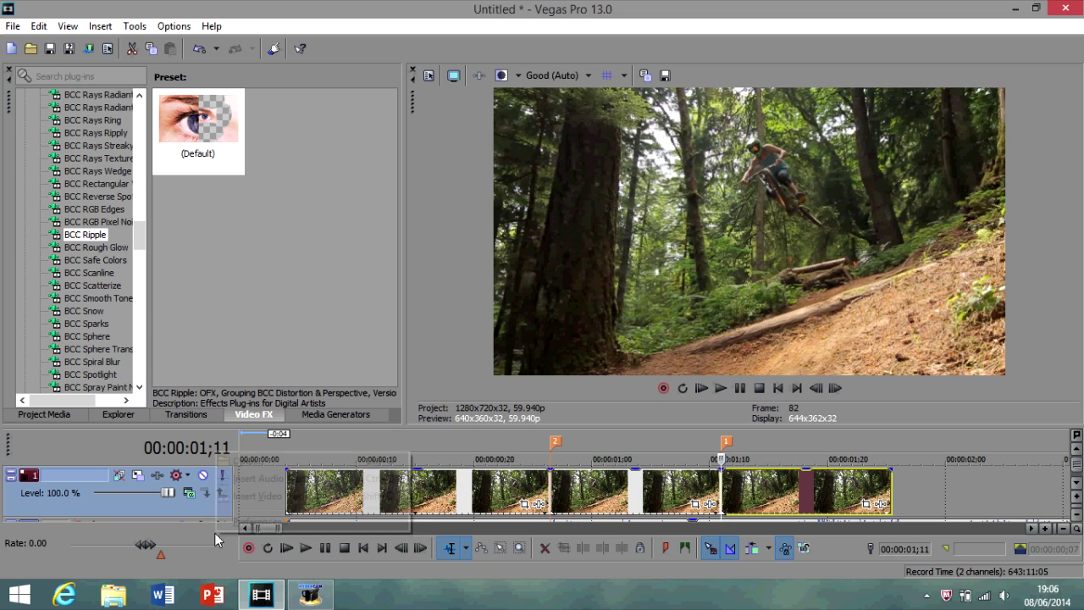
click(255, 494)
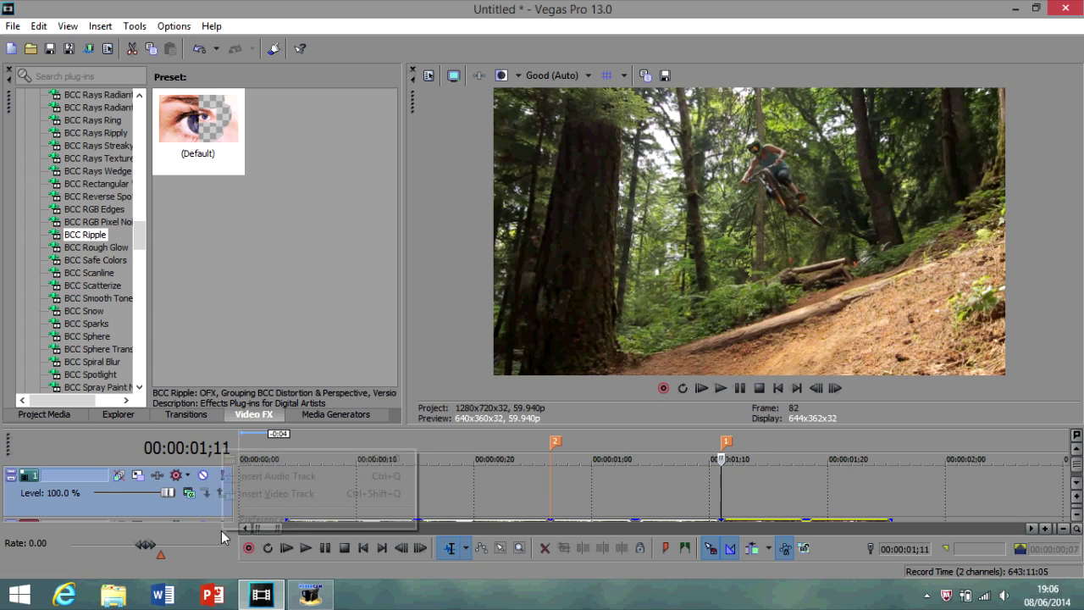
click(246, 494)
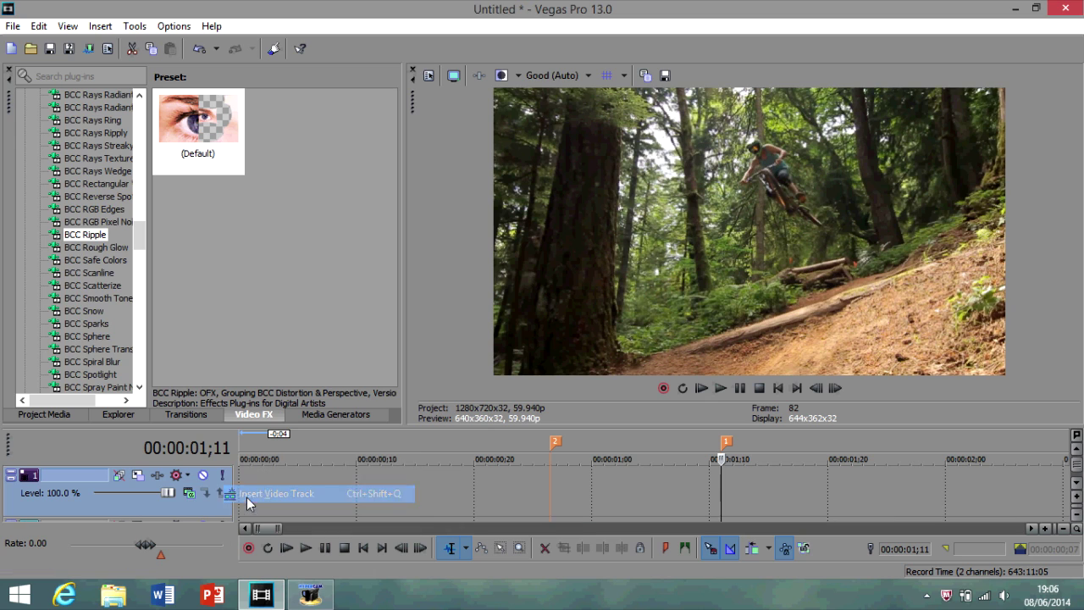
click(1077, 481)
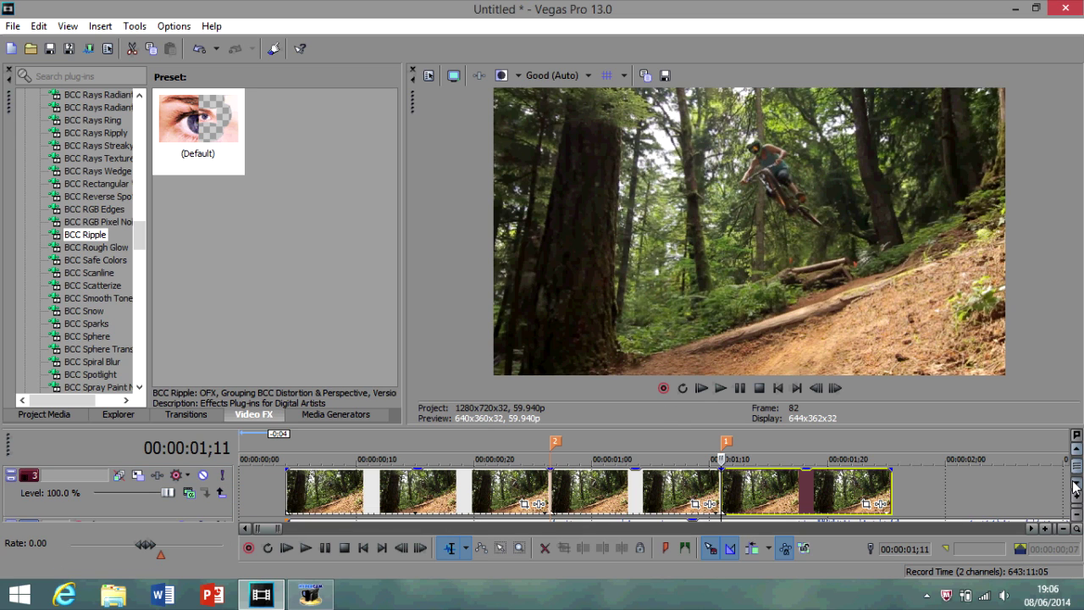
click(669, 502)
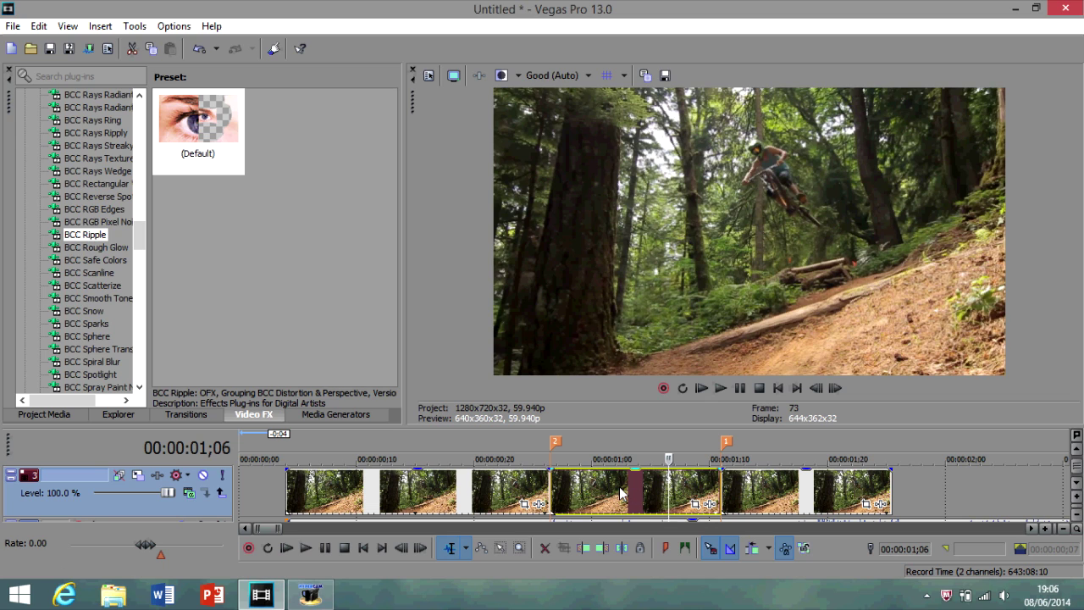
- Undo the accidental shift of the track 1 clip with Ctrl+Z
scroll(621, 494, up, 1)
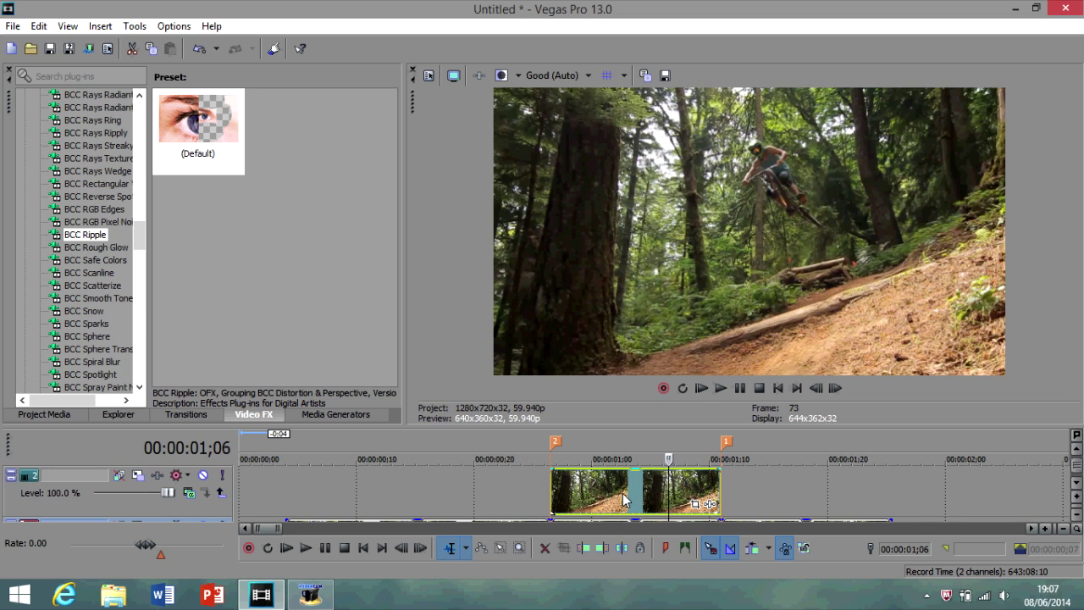
scroll(623, 482, up, 2)
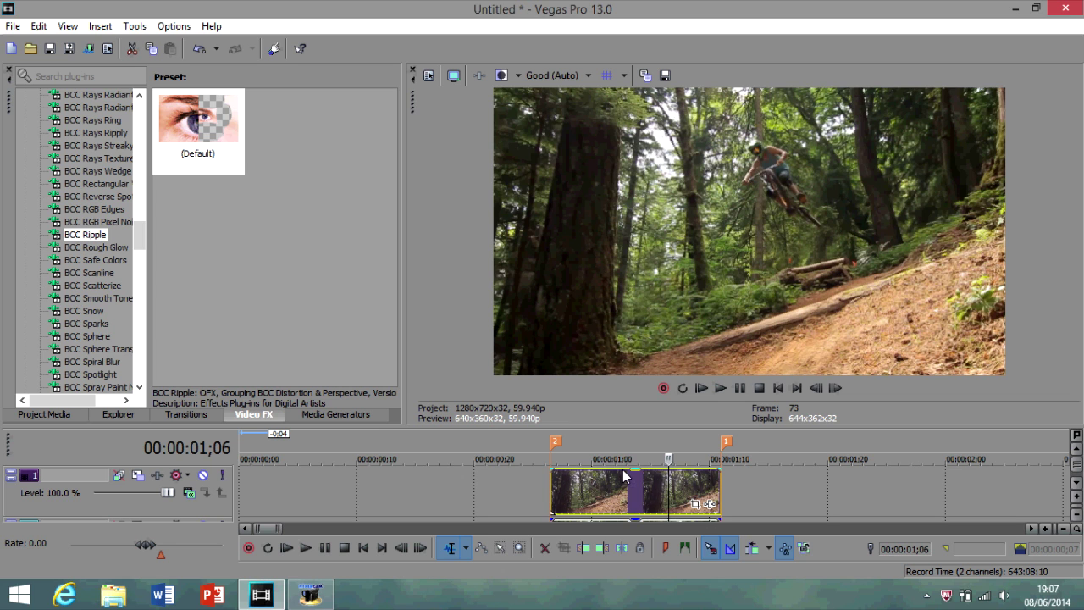
drag(612, 485, 745, 486)
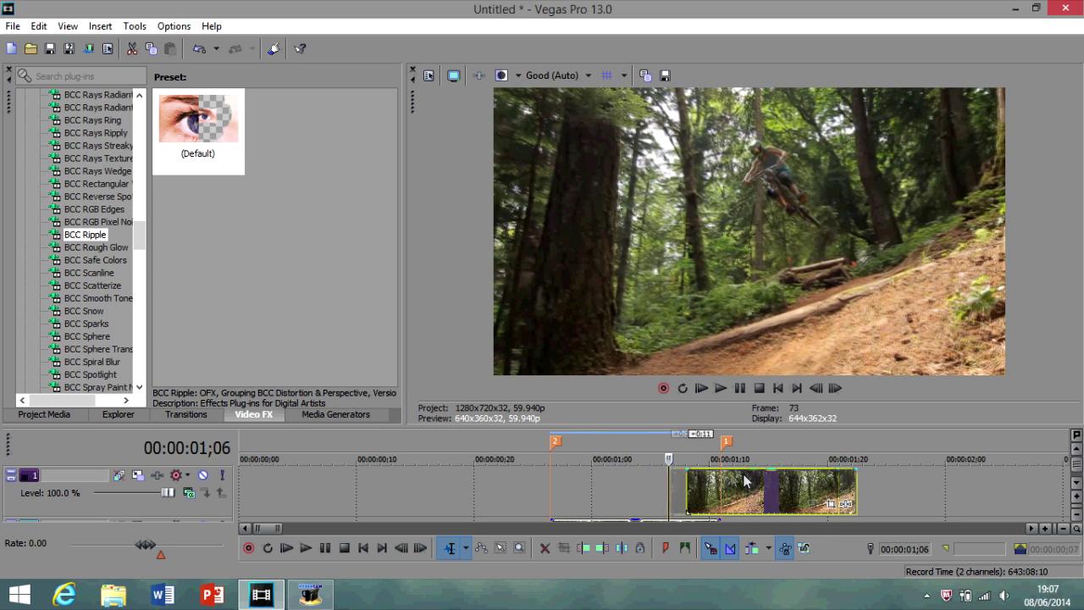
click(552, 459)
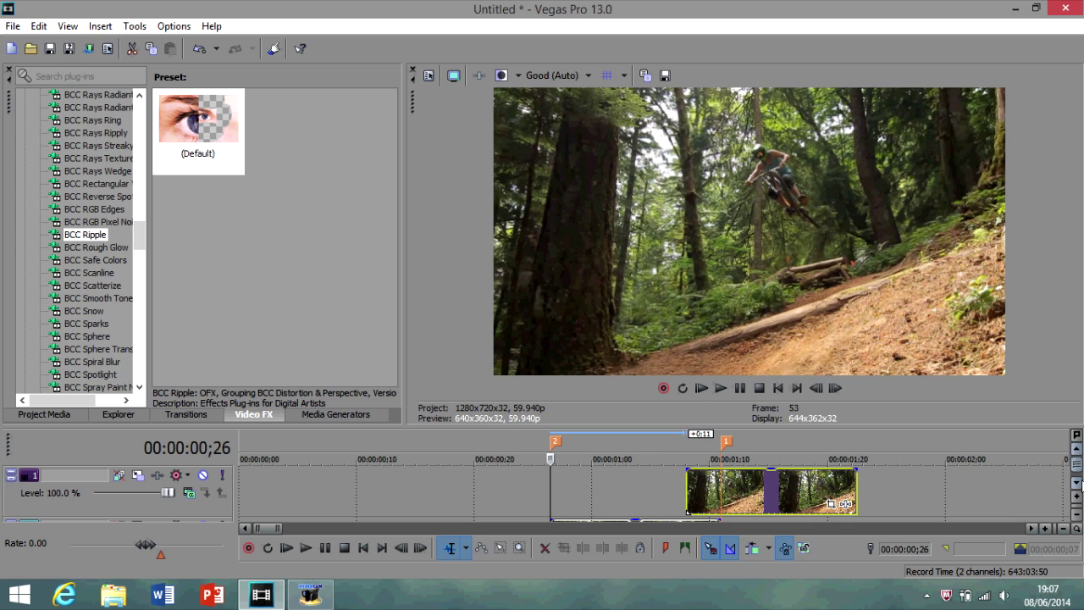
key(ctrl+z)
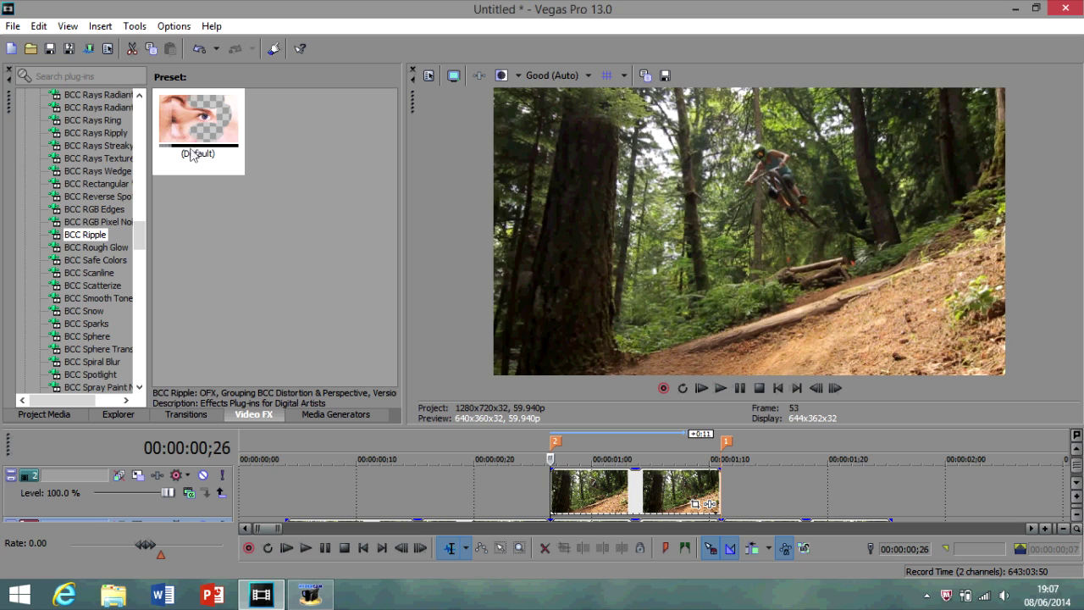
- Apply BCC Ripple's Default preset to the middle clip section
click(116, 134)
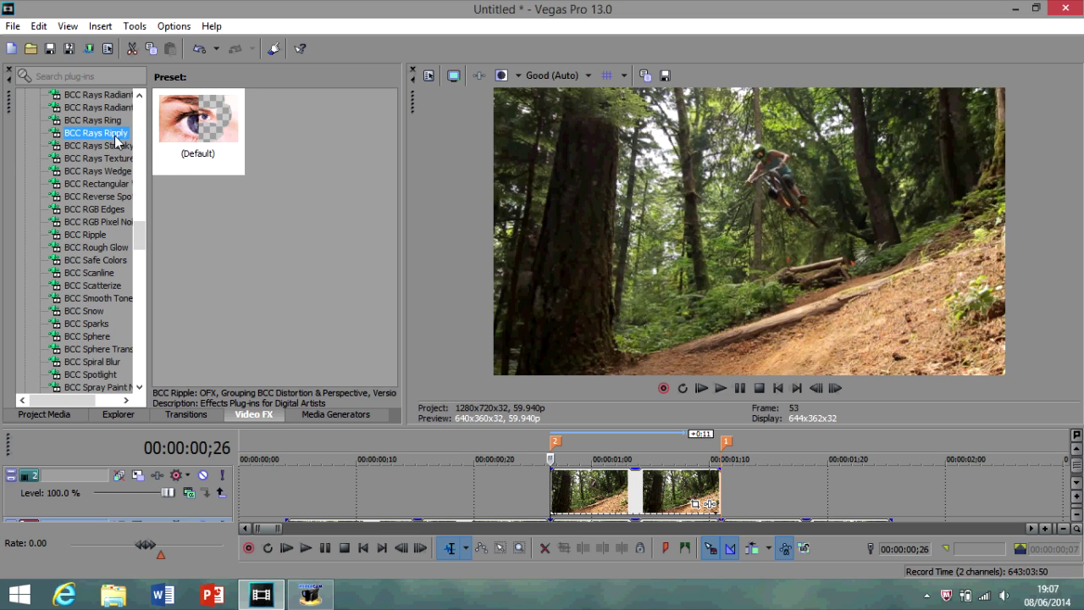
click(95, 235)
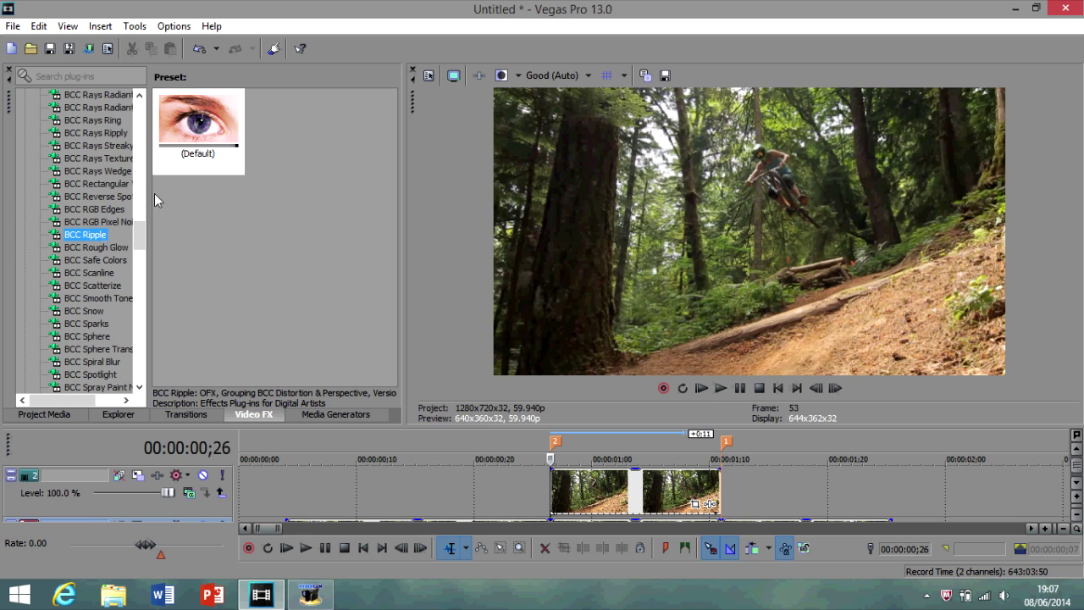
drag(197, 128, 576, 488)
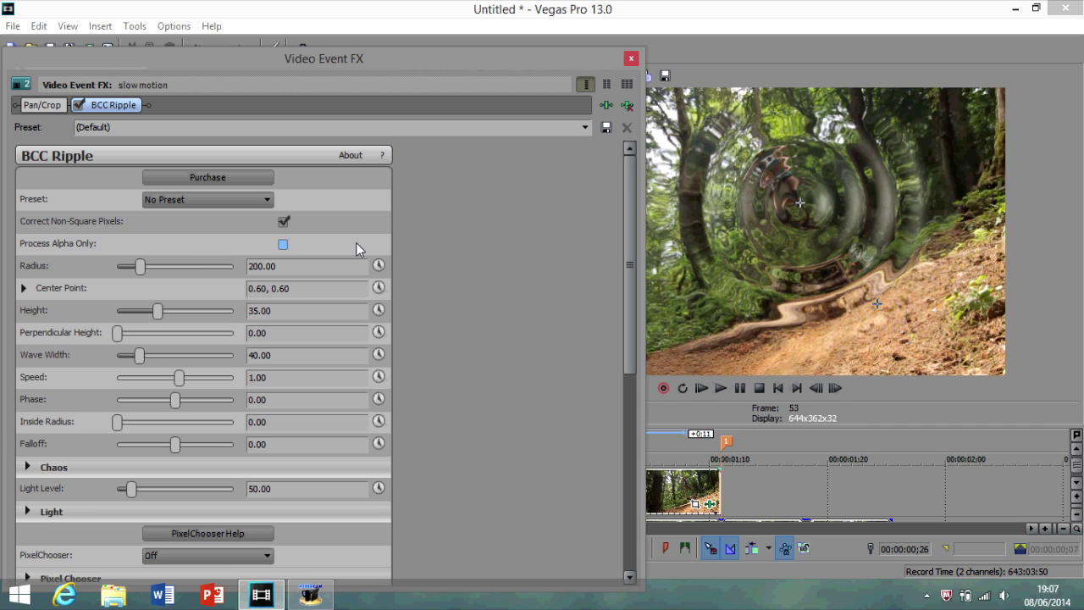
- Shrink the BCC Ripple radius to 115.65 and lower its height to 8.16
drag(140, 266, 131, 269)
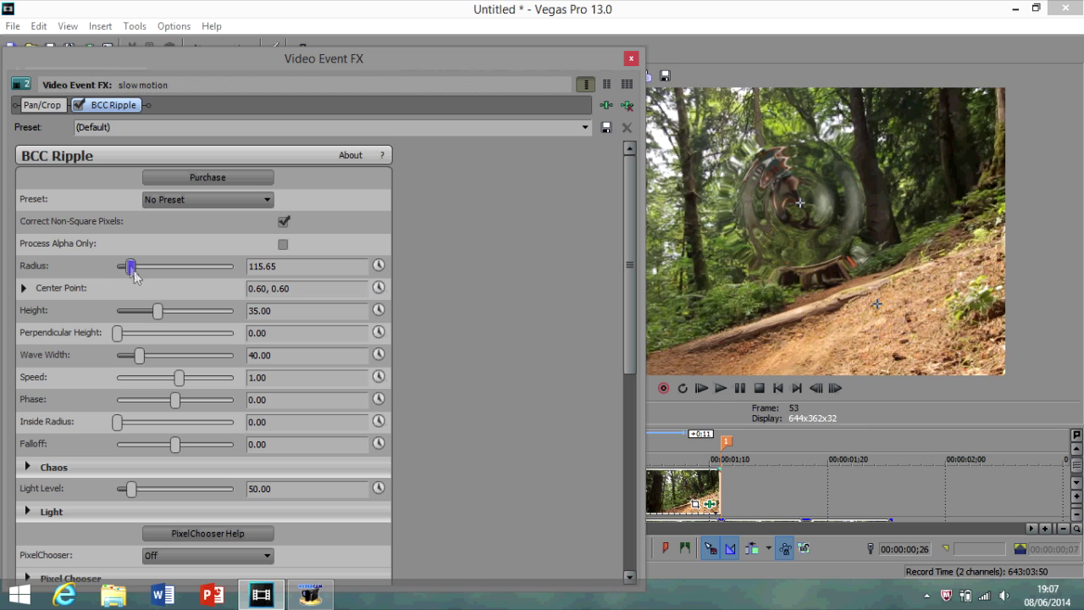
drag(157, 311, 123, 356)
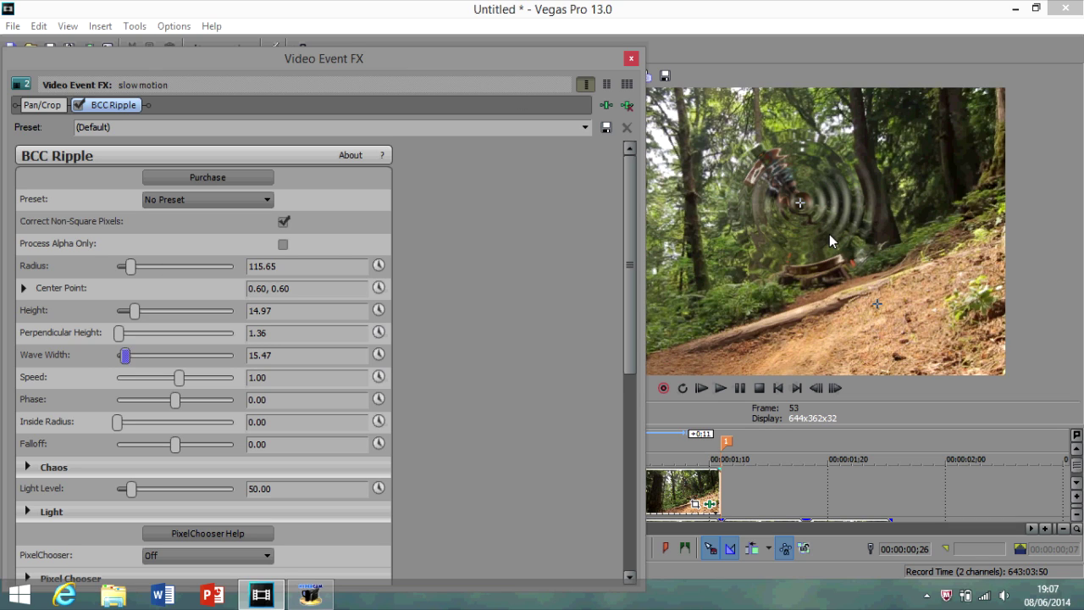
drag(136, 314, 127, 312)
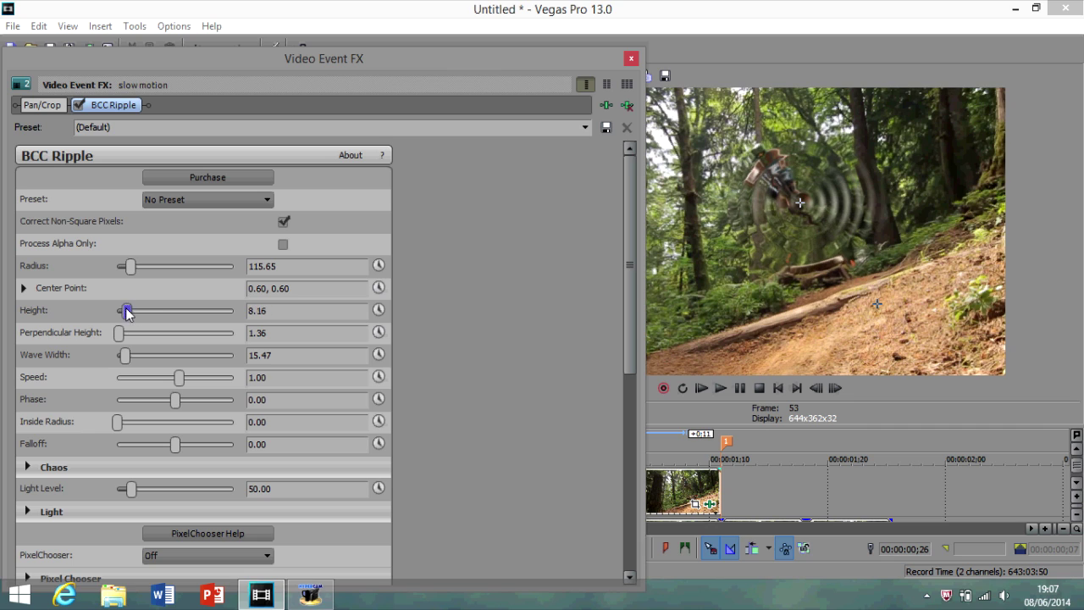
drag(130, 268, 131, 272)
- Enable keyframing on the Center Point and move the ripple centre onto the rider
click(25, 289)
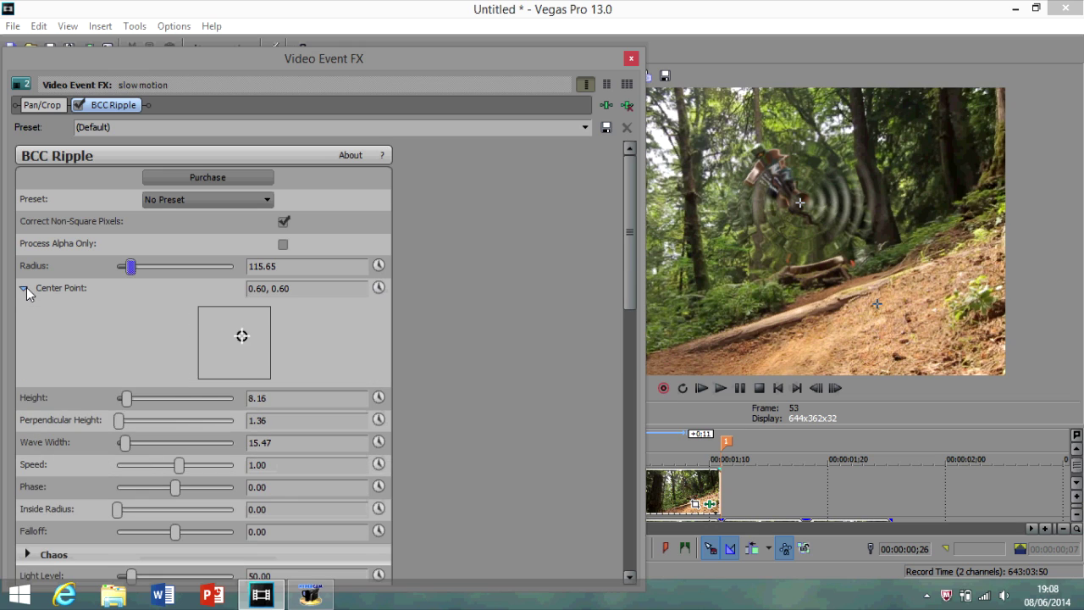
click(379, 289)
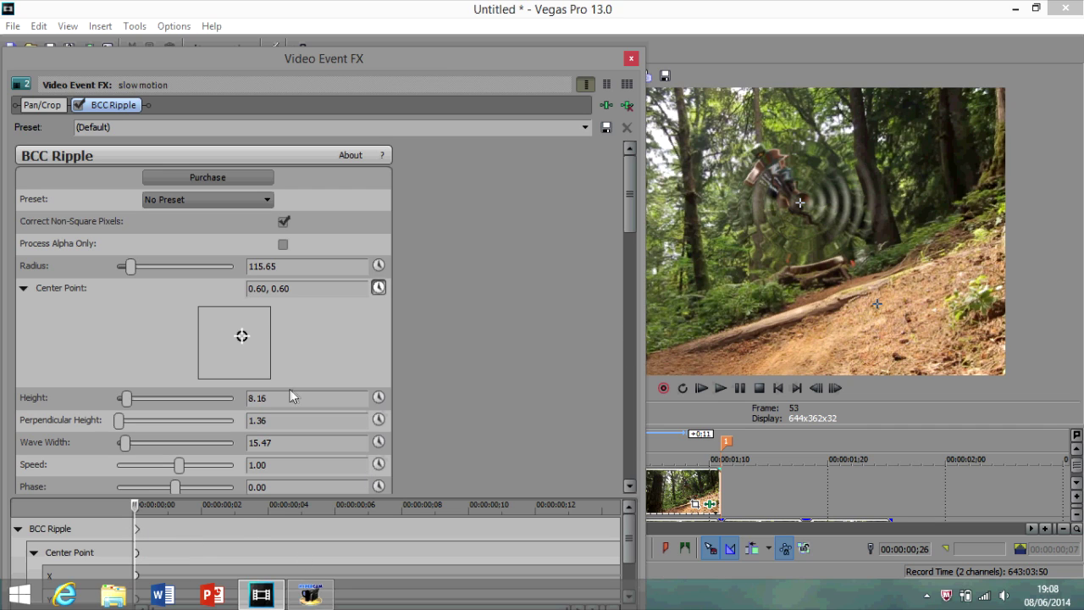
drag(241, 339, 240, 335)
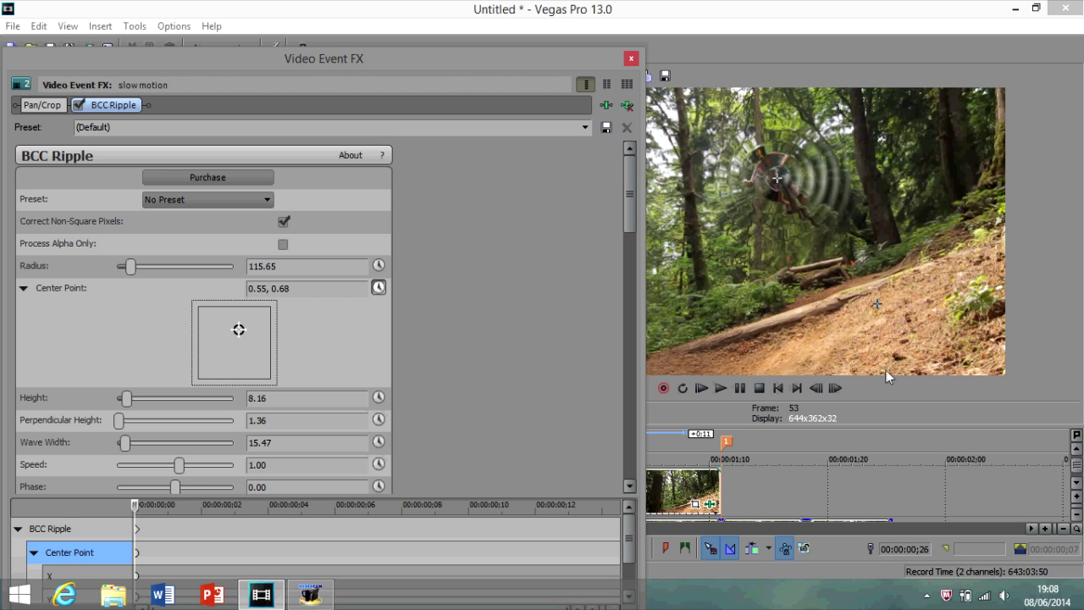
- At frame 75, keyframe the ripple centre onto the rider's new position
click(837, 388)
click(837, 388)
click(837, 388)
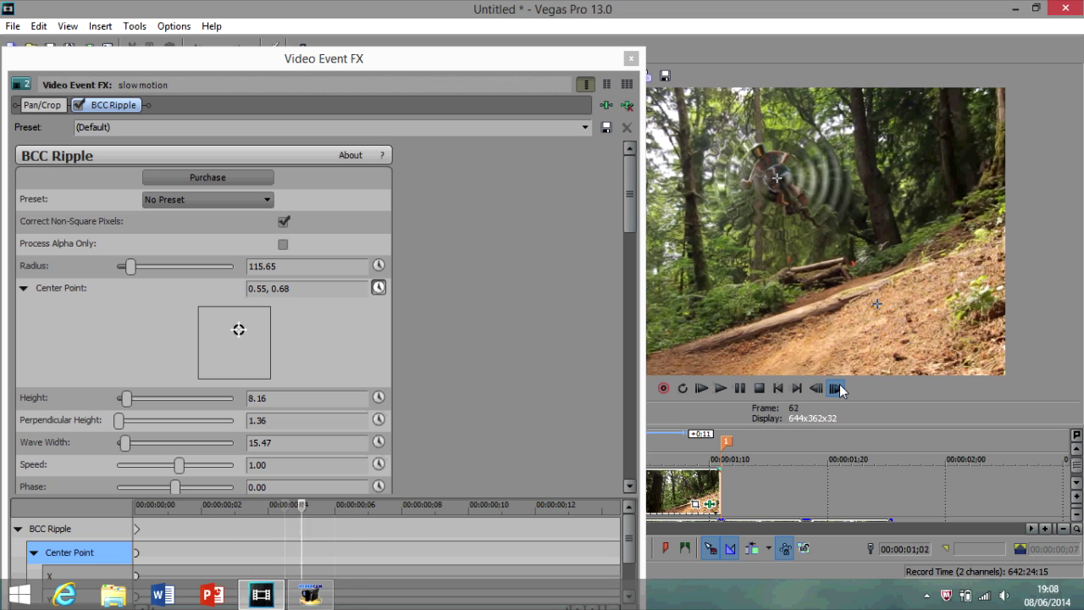
click(837, 388)
click(837, 388)
click(837, 388)
click(837, 388)
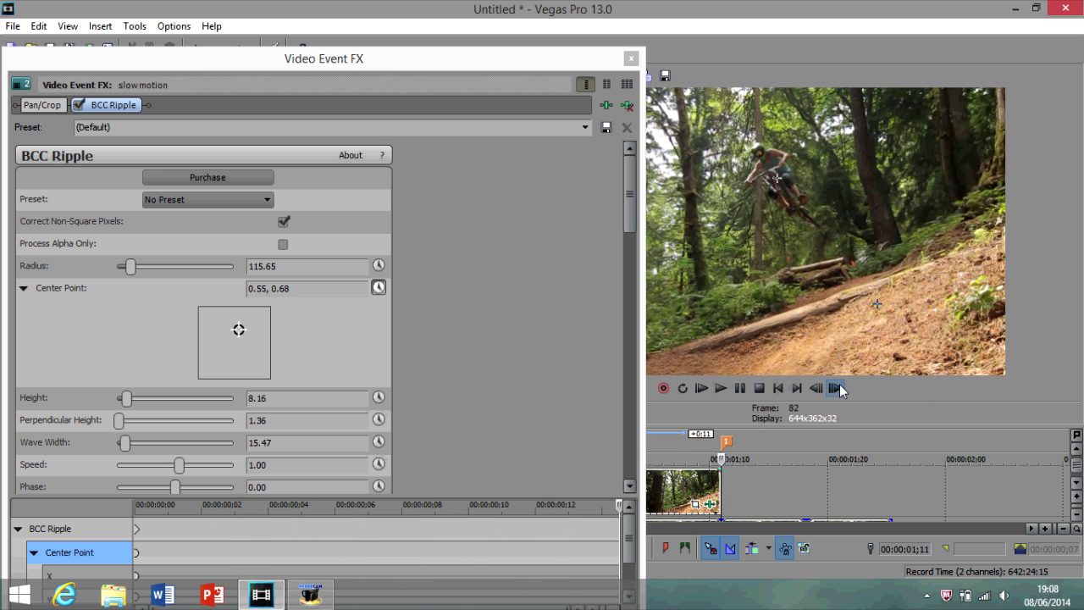
click(823, 393)
click(823, 393)
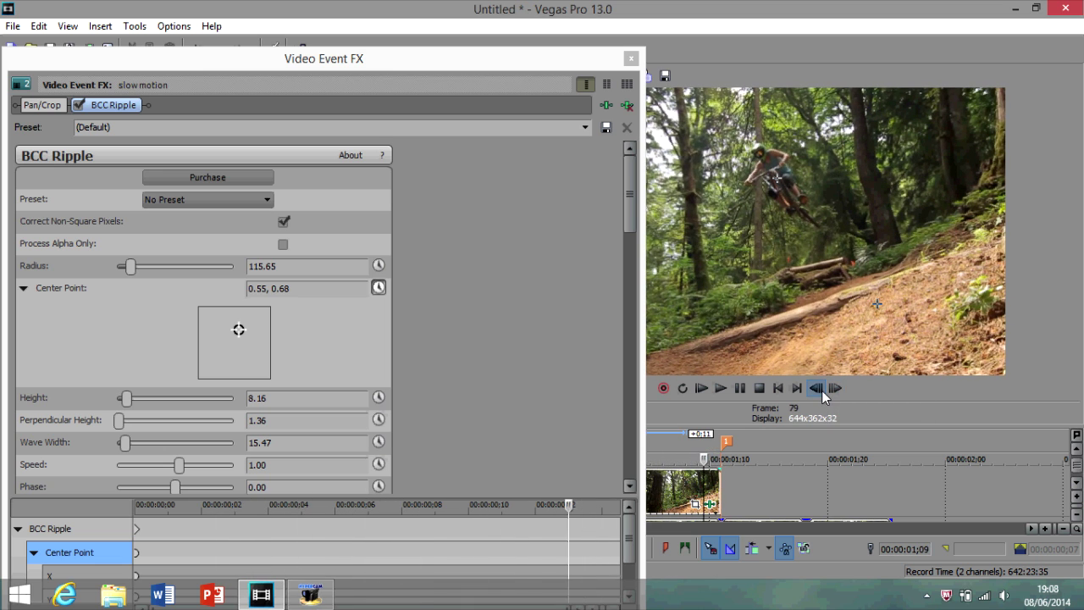
click(823, 393)
click(822, 393)
click(822, 394)
click(822, 393)
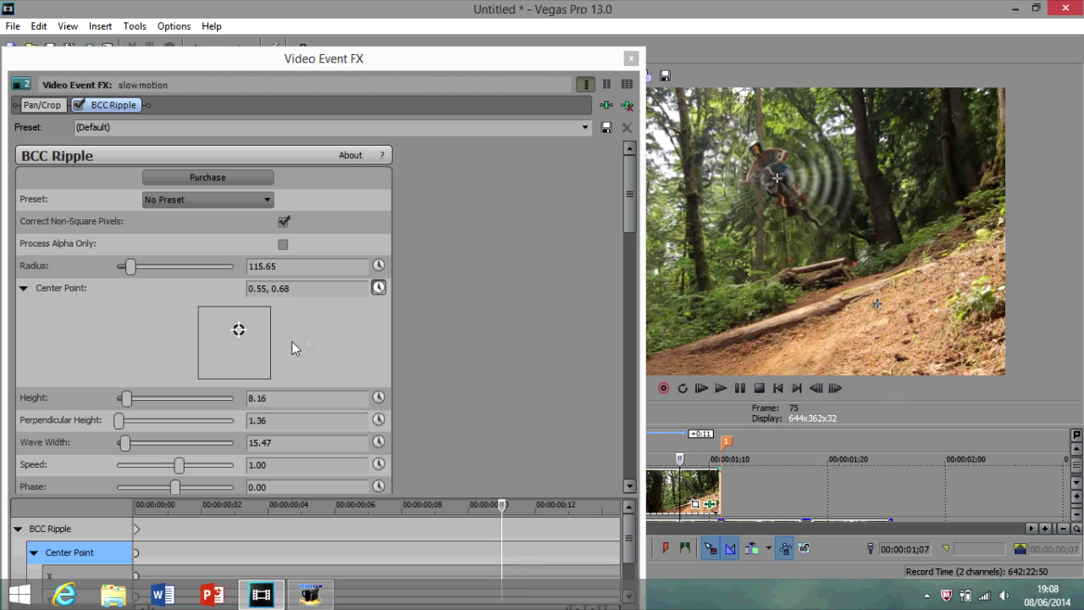
drag(240, 334, 239, 332)
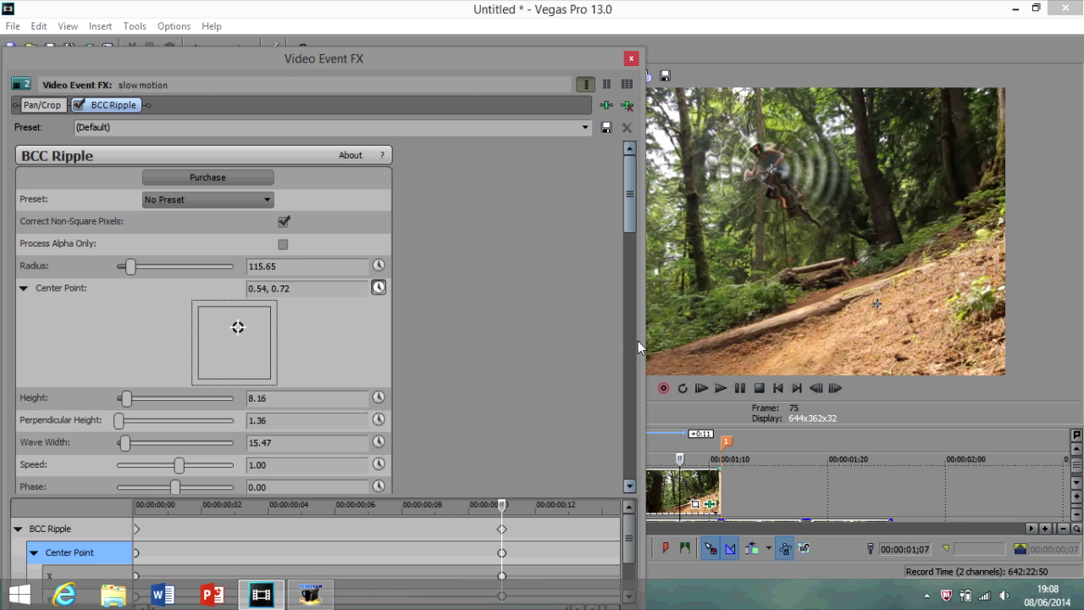
- Rewind to frame 54 and close the Video Event FX window
click(817, 389)
click(817, 389)
click(816, 389)
drag(816, 390, 815, 387)
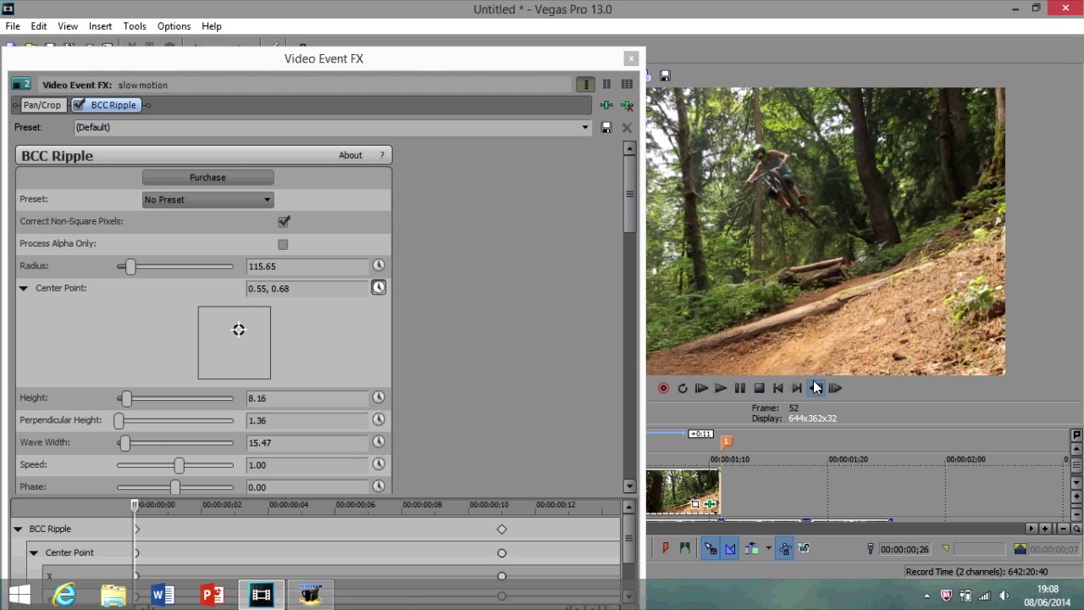
click(631, 59)
- Line up the track 1 clip with the rippled clip above it
click(553, 450)
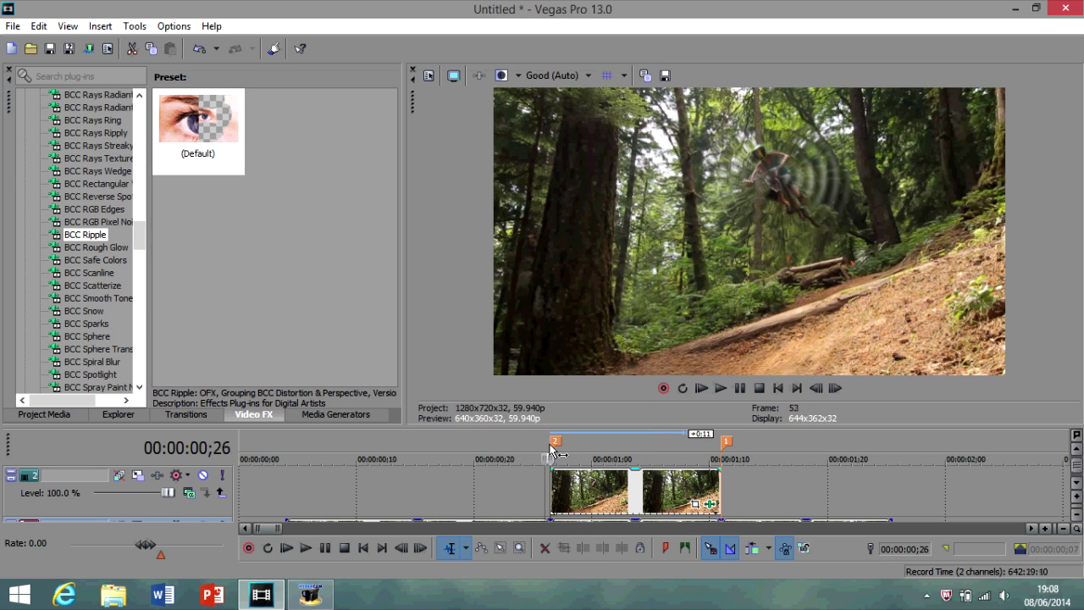
click(1079, 455)
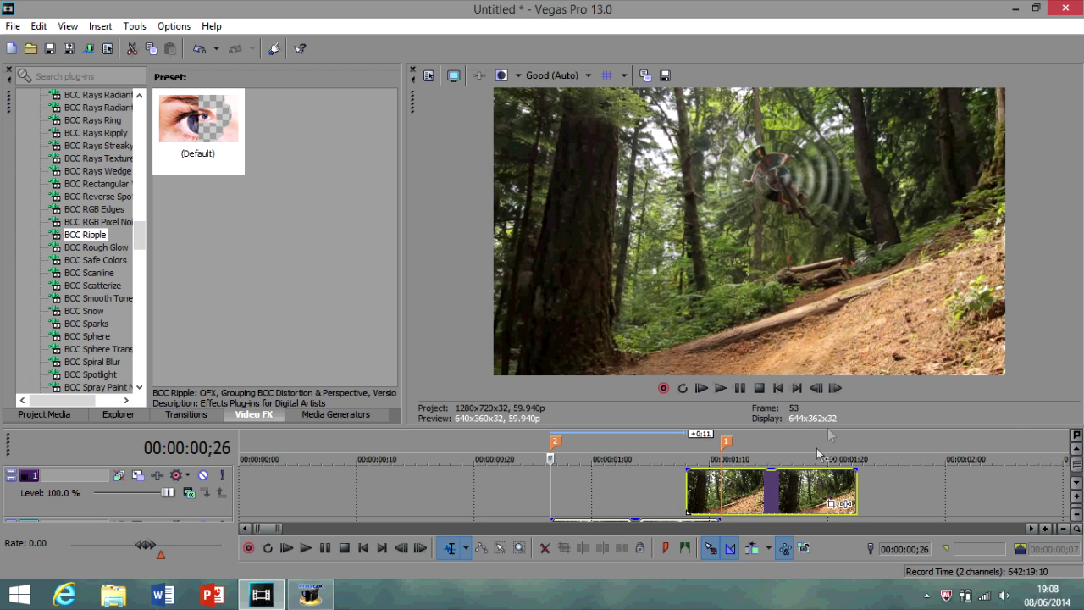
drag(807, 498, 674, 491)
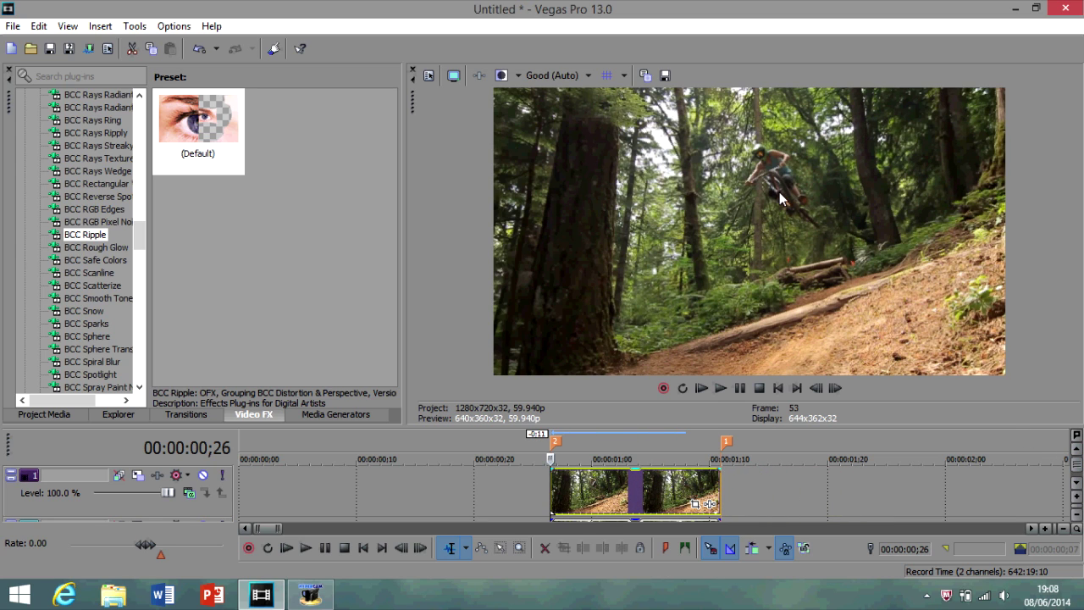
- In the clip's Pan/Crop, zoom in on the rider and turn on Mask
click(695, 507)
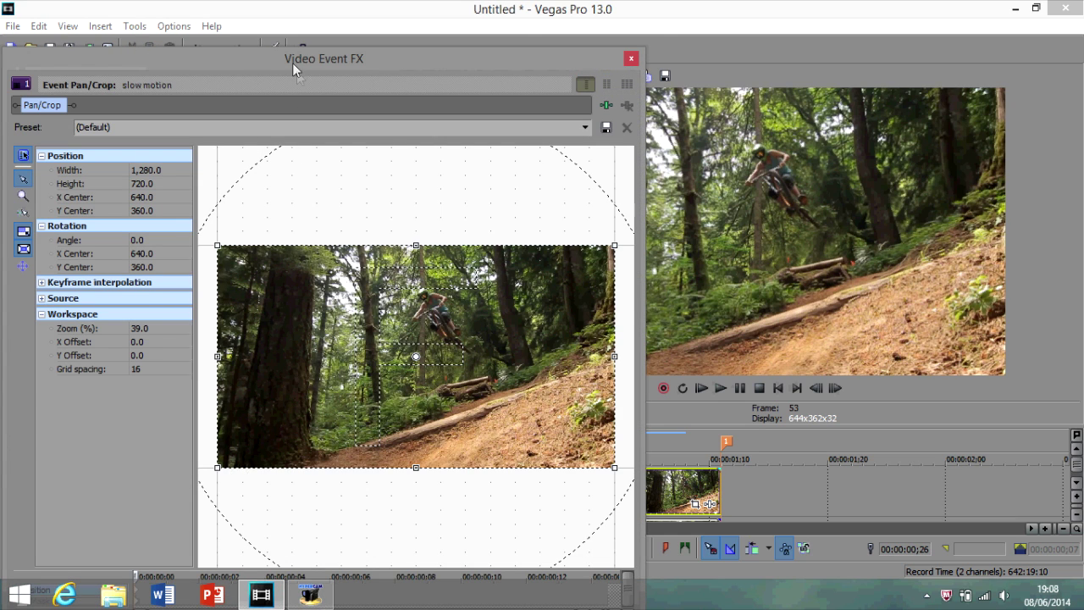
drag(293, 63, 315, 16)
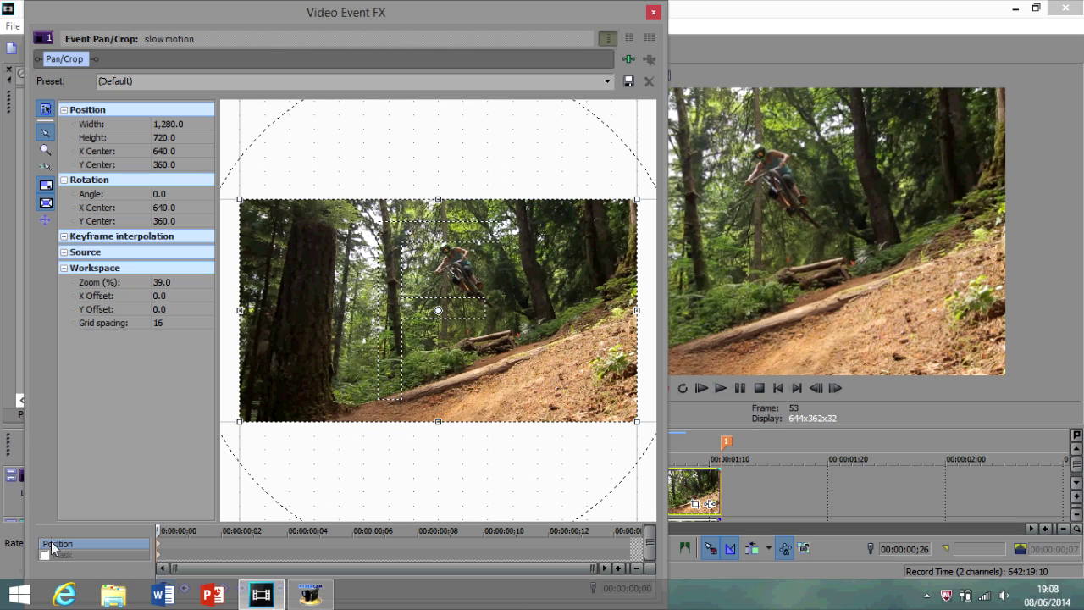
click(46, 150)
click(470, 274)
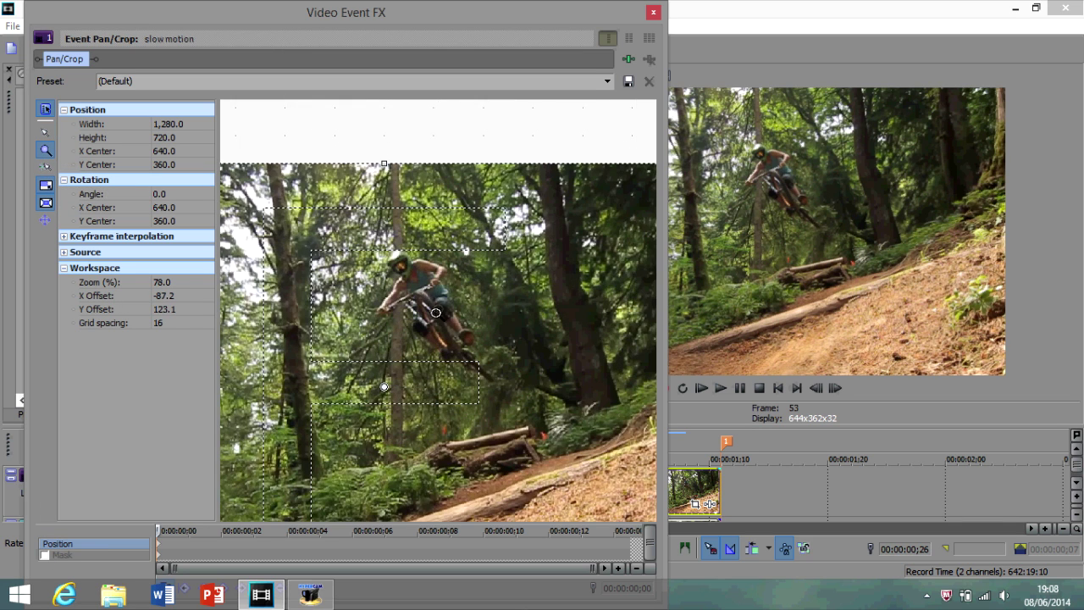
click(470, 274)
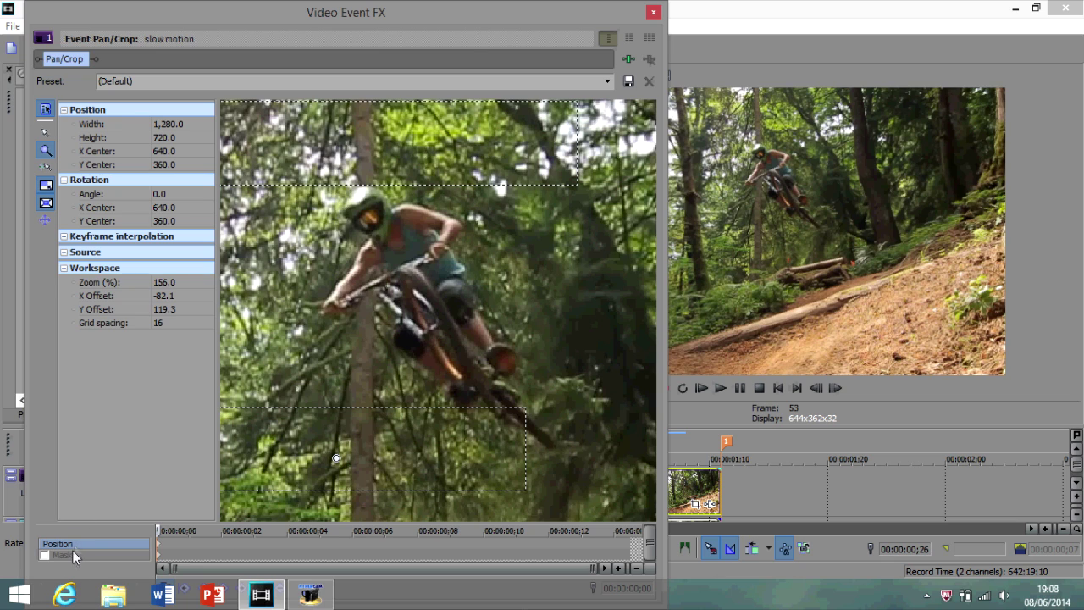
click(72, 555)
click(45, 555)
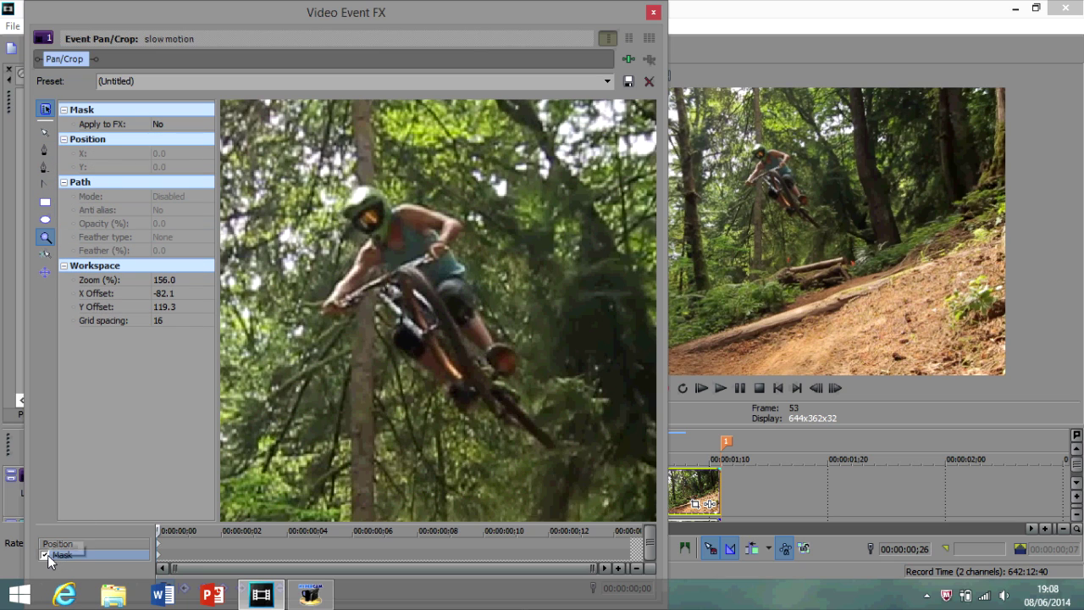
- Start the mask outline with points along the bike's underside and rear wheel
click(45, 150)
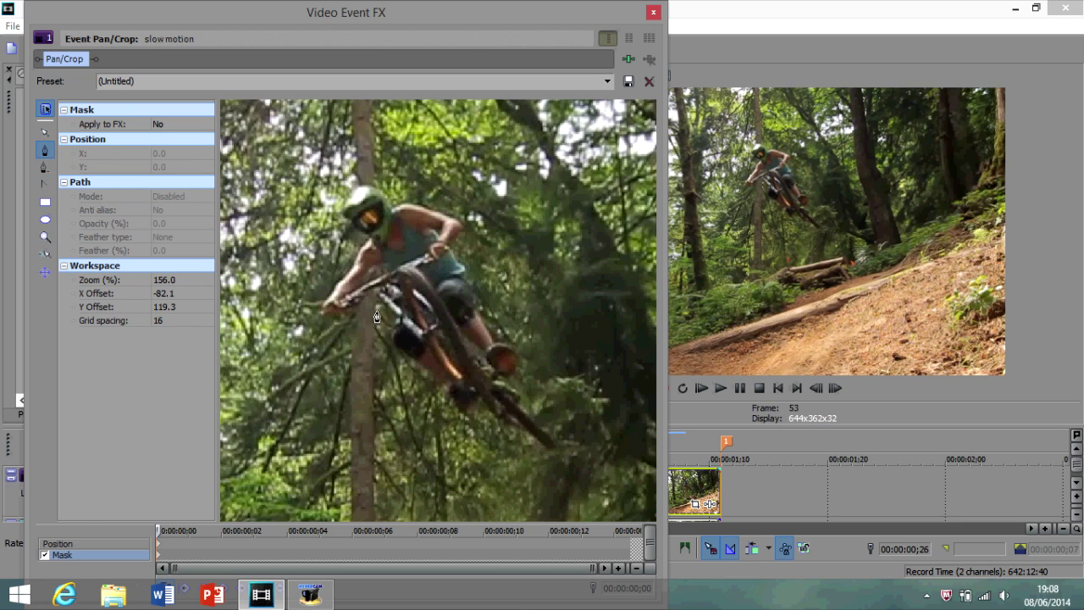
click(392, 342)
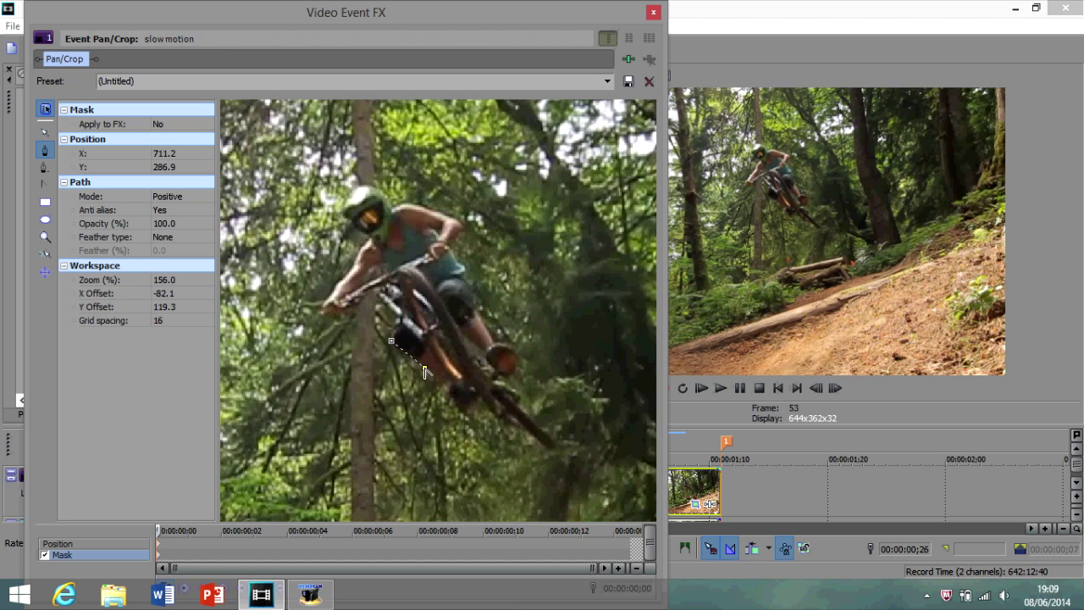
click(435, 376)
click(477, 398)
click(518, 427)
click(553, 444)
click(515, 404)
click(498, 379)
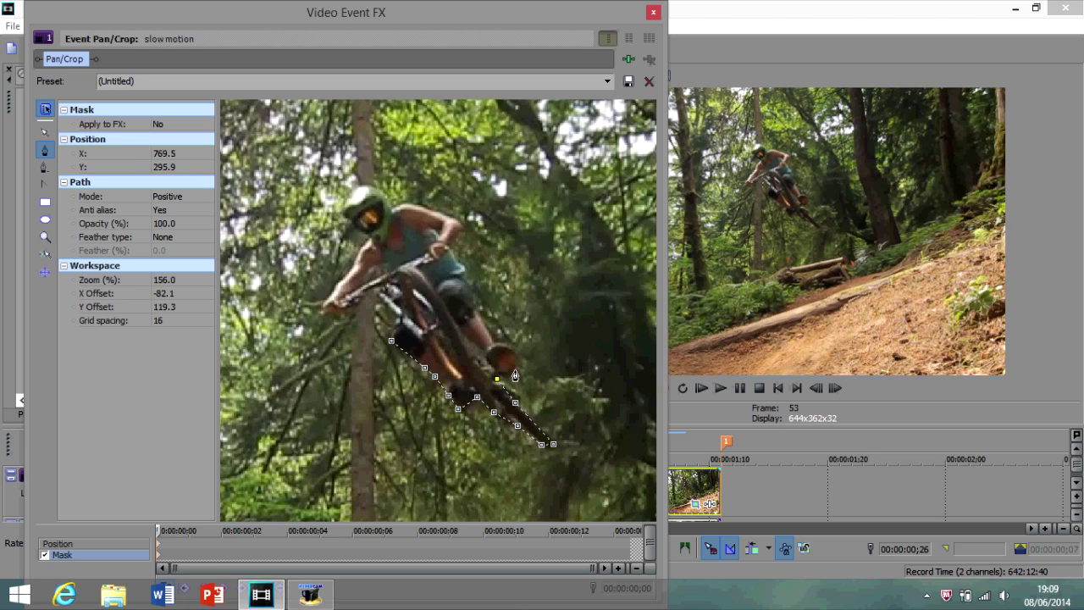
click(516, 370)
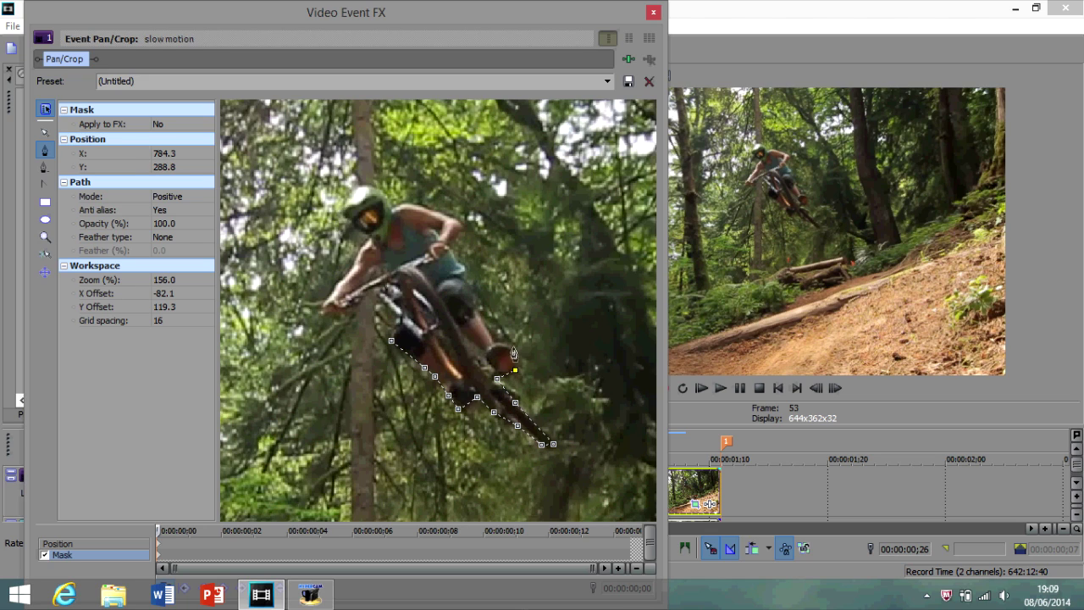
- Trace the rider's side, shoulder, helmet, arm and handlebar, closing the outline on the first point
click(478, 309)
click(466, 270)
click(450, 248)
click(464, 226)
click(428, 208)
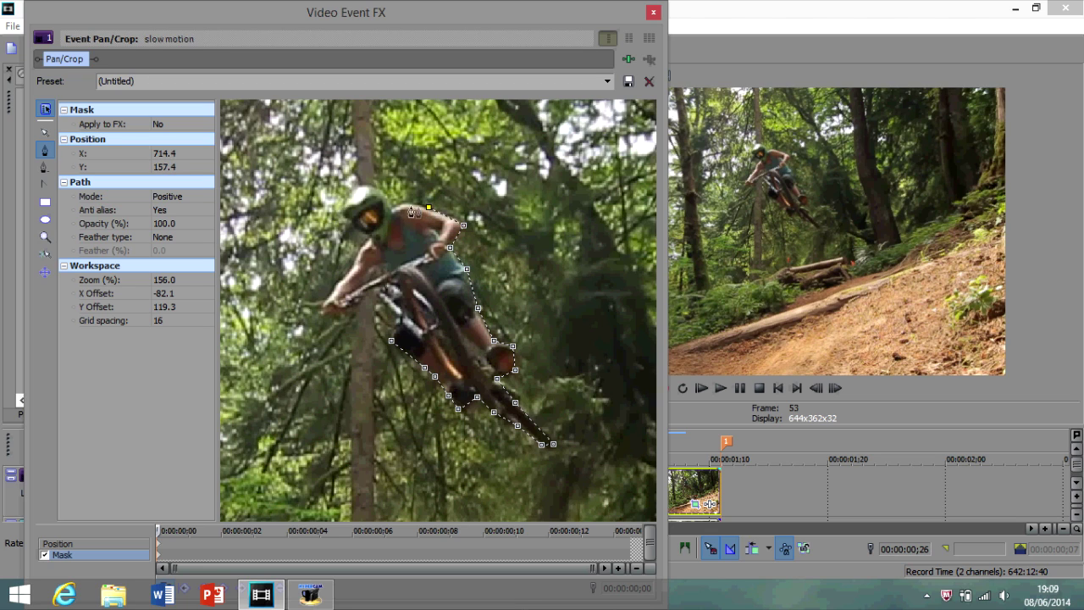
click(399, 204)
click(376, 190)
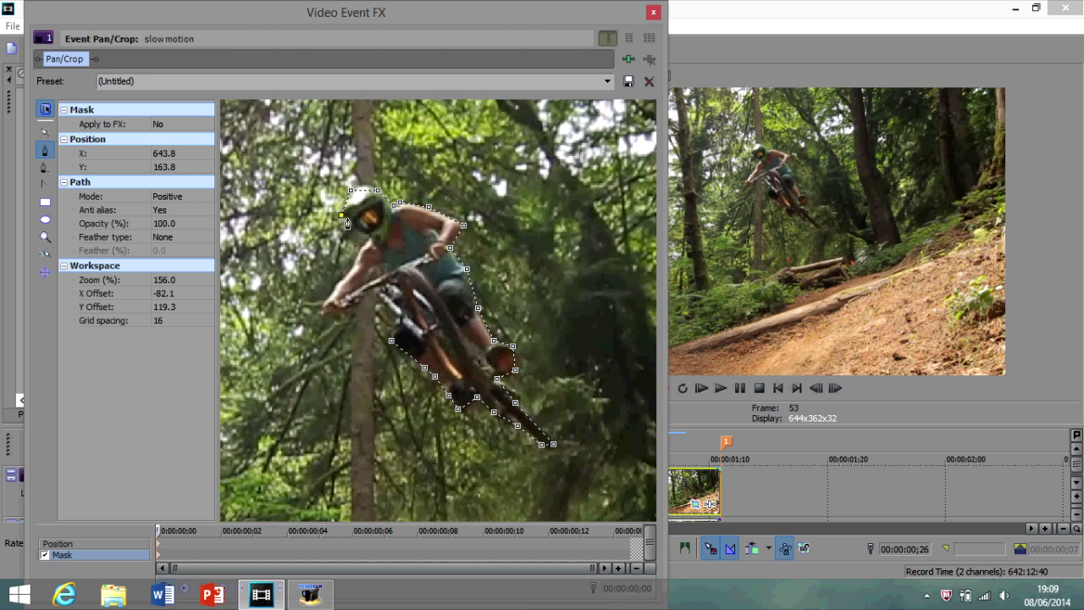
click(348, 273)
click(324, 306)
click(360, 302)
click(397, 283)
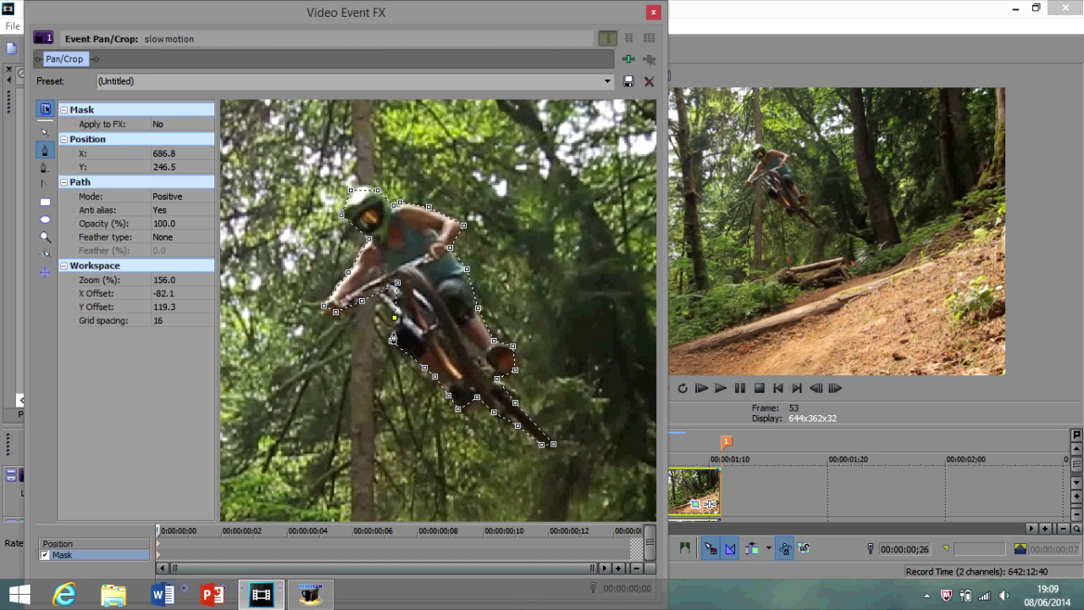
click(392, 341)
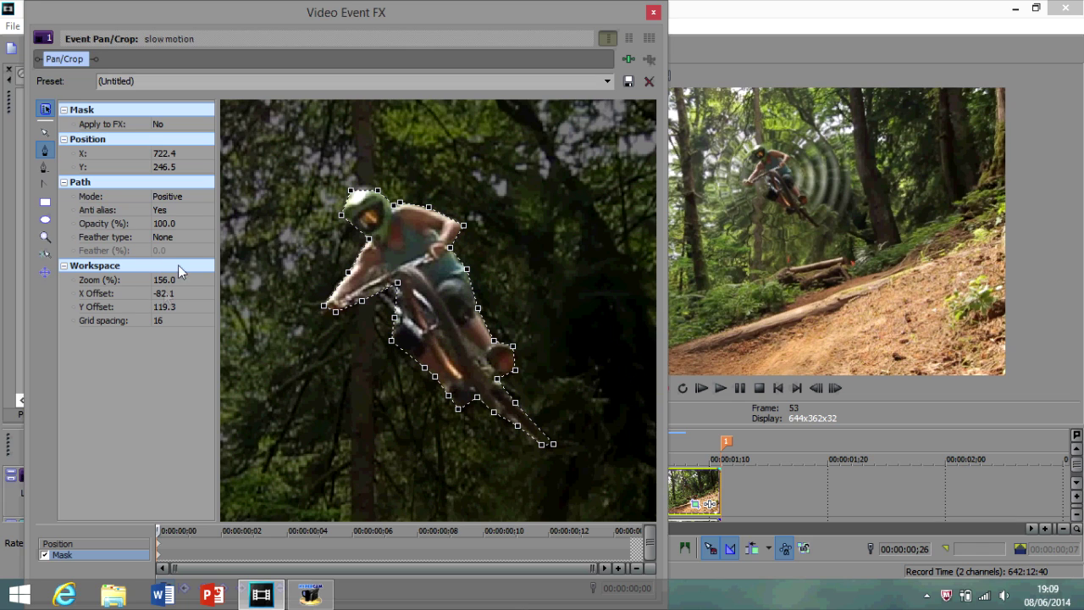
- Set the mask feather type to Out with Feather 1.0%
click(172, 238)
click(172, 260)
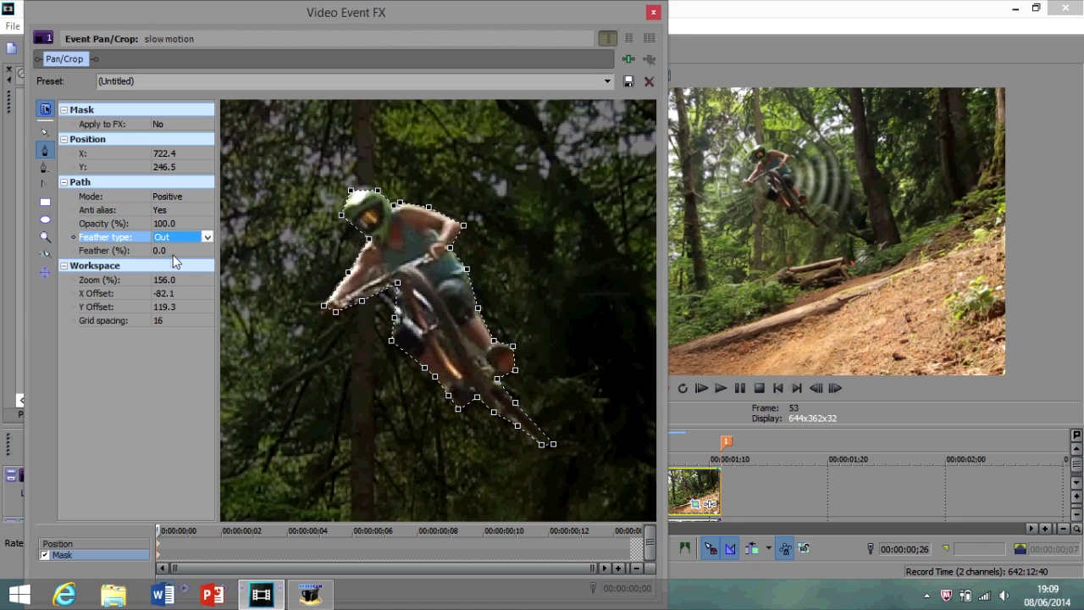
click(170, 251)
click(197, 251)
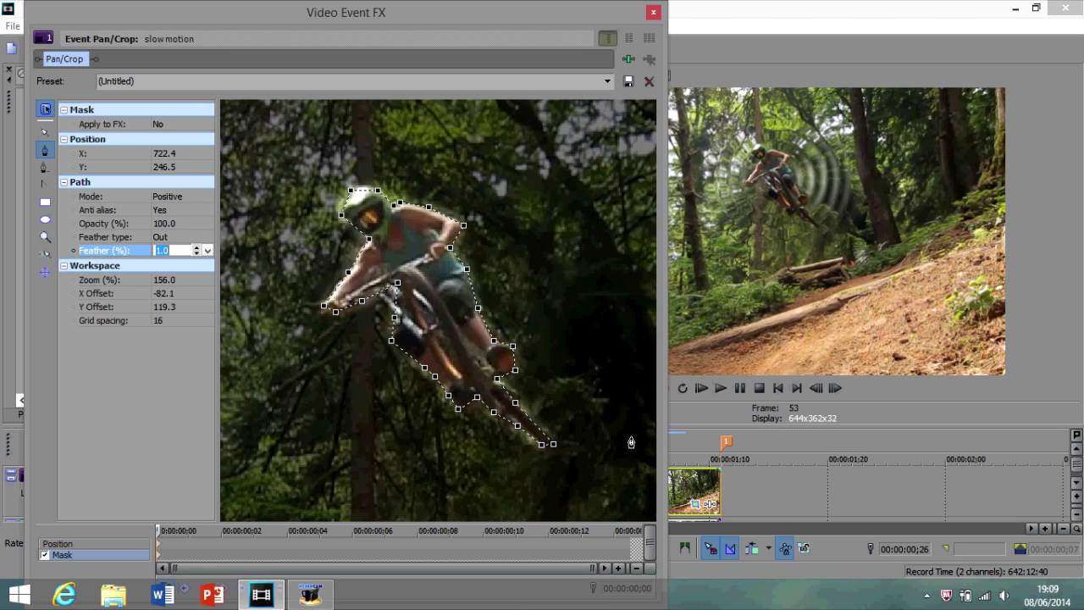
- Step forward two frames and select mask edges at the rear wheel and helmet
click(839, 389)
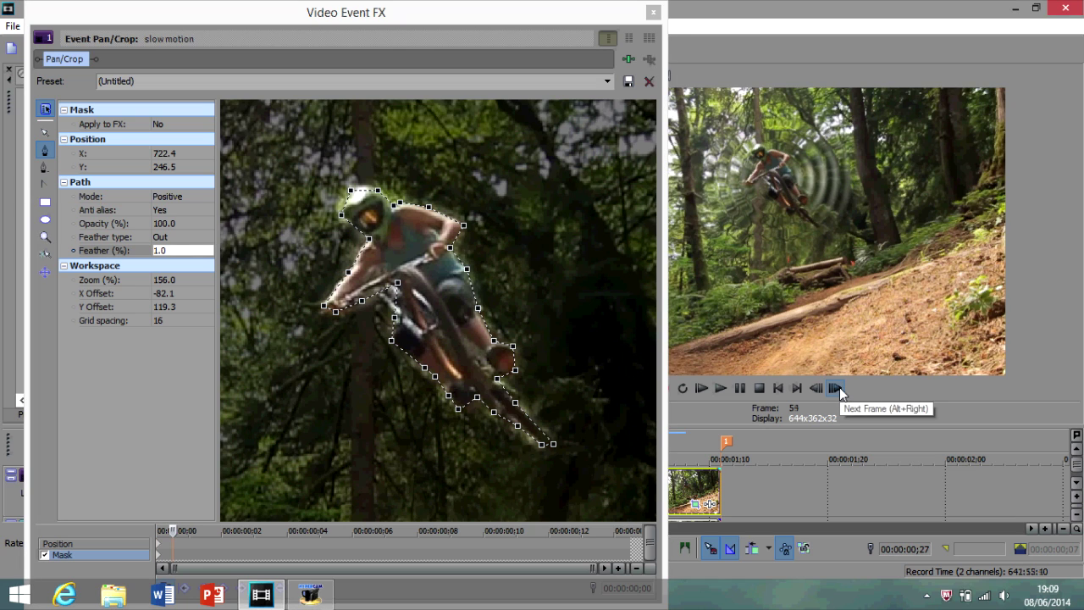
click(838, 390)
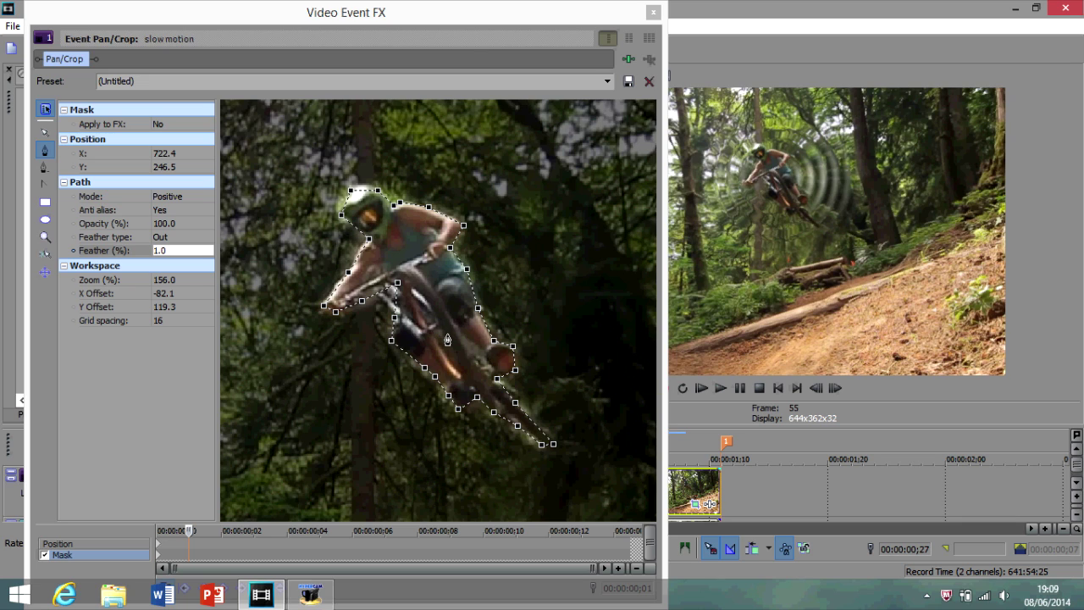
click(537, 424)
click(360, 242)
- Nudge the whole mask onto the rider at the start and again four frames later
click(45, 132)
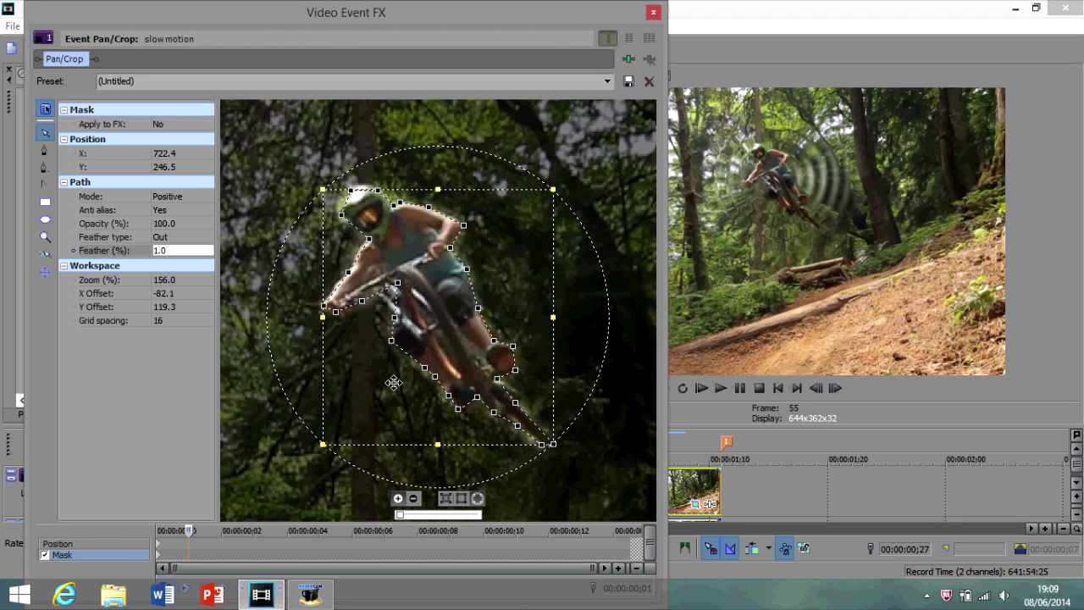
drag(394, 383, 396, 381)
click(816, 388)
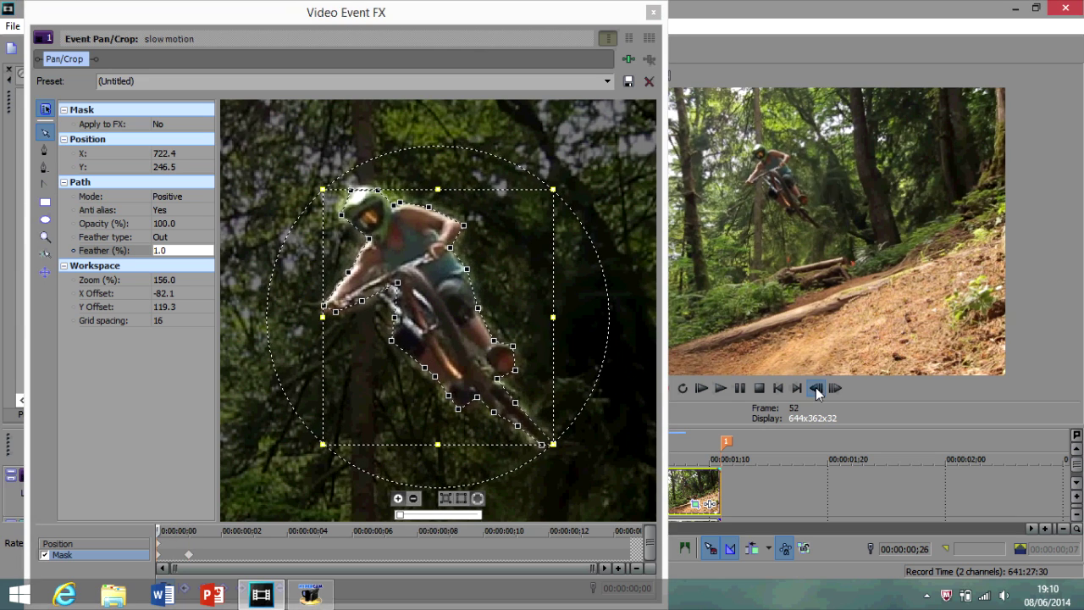
click(834, 388)
click(834, 388)
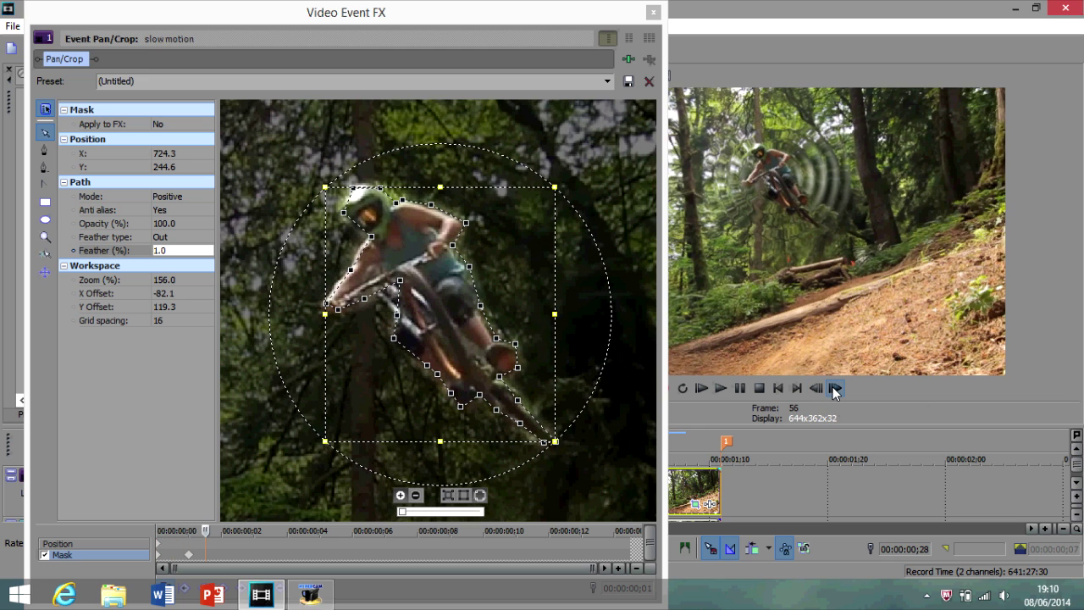
click(835, 388)
click(835, 388)
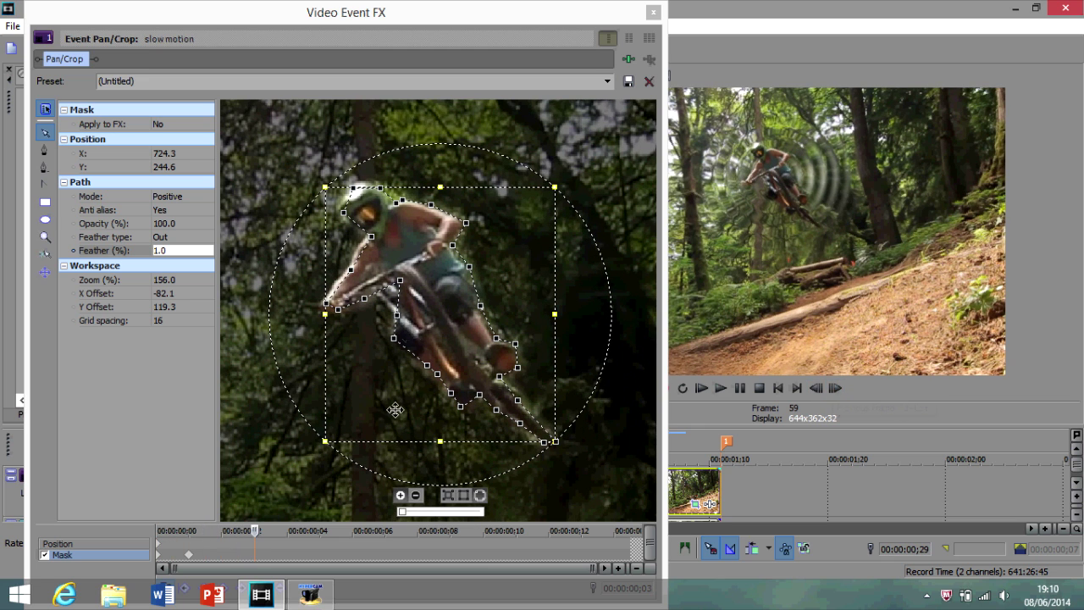
click(395, 409)
drag(395, 409, 391, 407)
- Advance through the jump, realigning the mask with the rider at two later frames
click(836, 388)
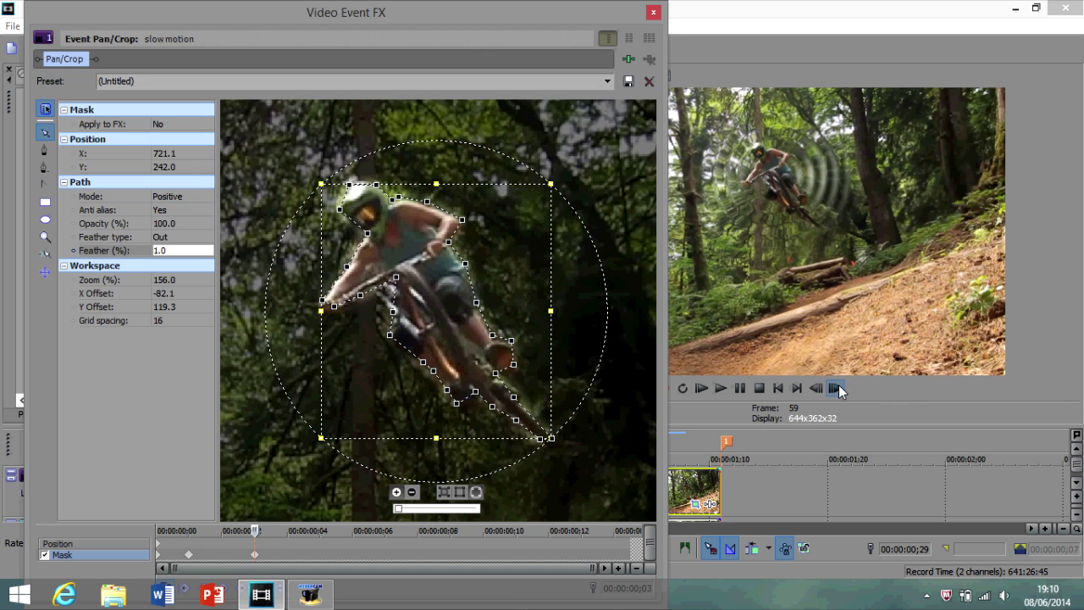
click(835, 388)
drag(376, 404, 373, 401)
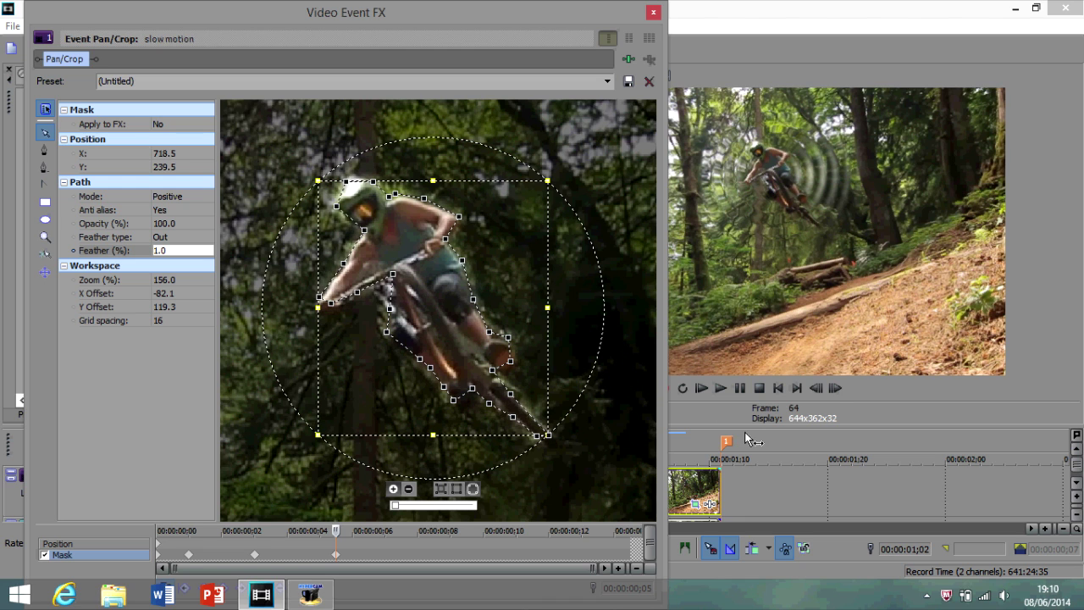
click(835, 388)
click(835, 388)
click(835, 388)
click(835, 388)
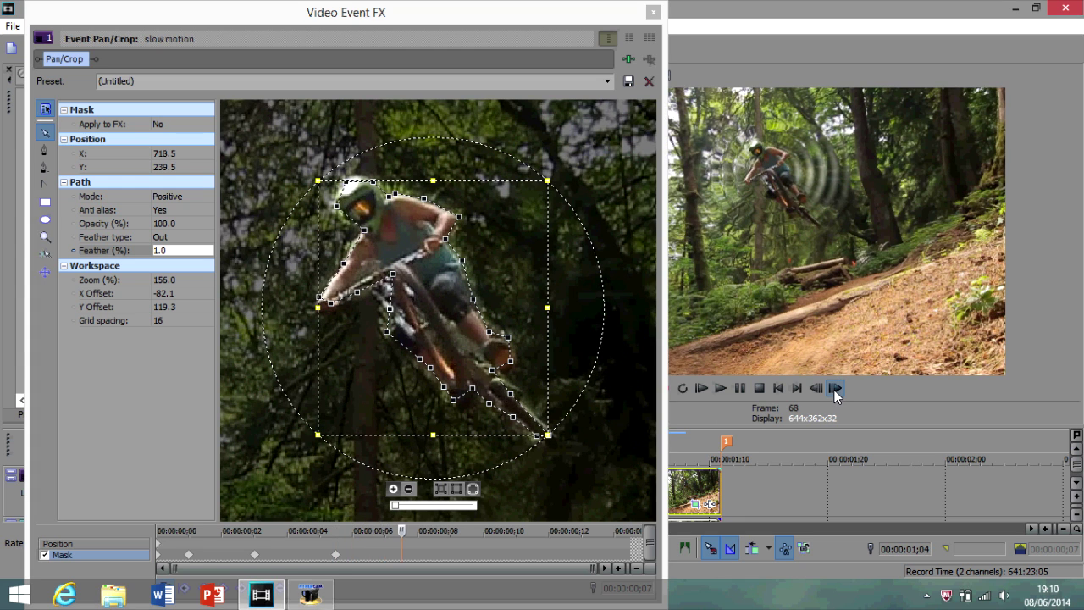
drag(479, 427, 479, 426)
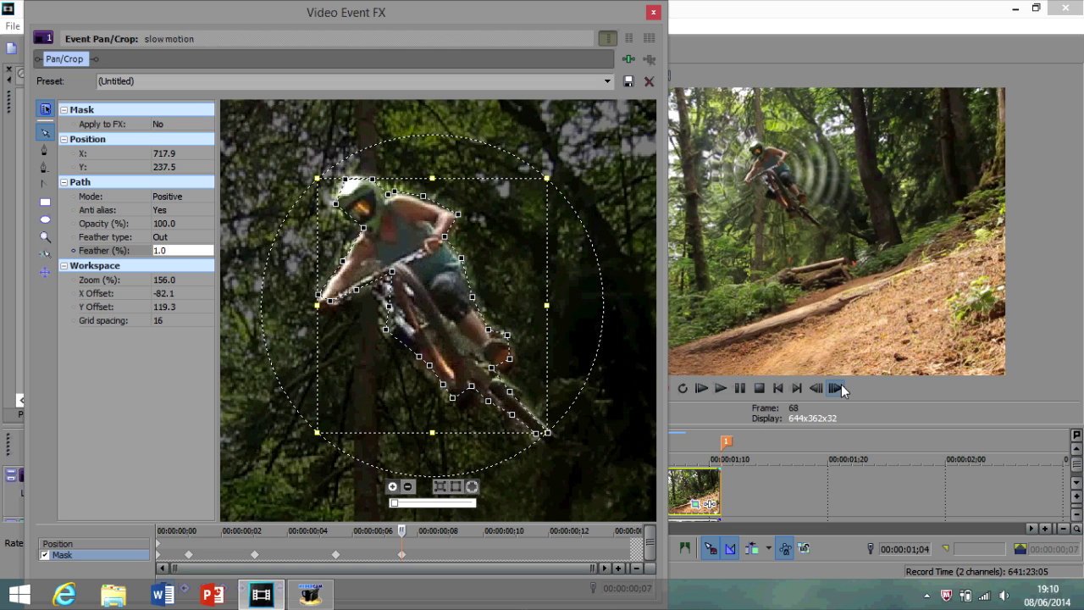
- At frame 73, nudge the mask left onto the rider and close the Pan/Crop window
click(836, 388)
click(835, 388)
click(835, 388)
click(836, 388)
click(835, 388)
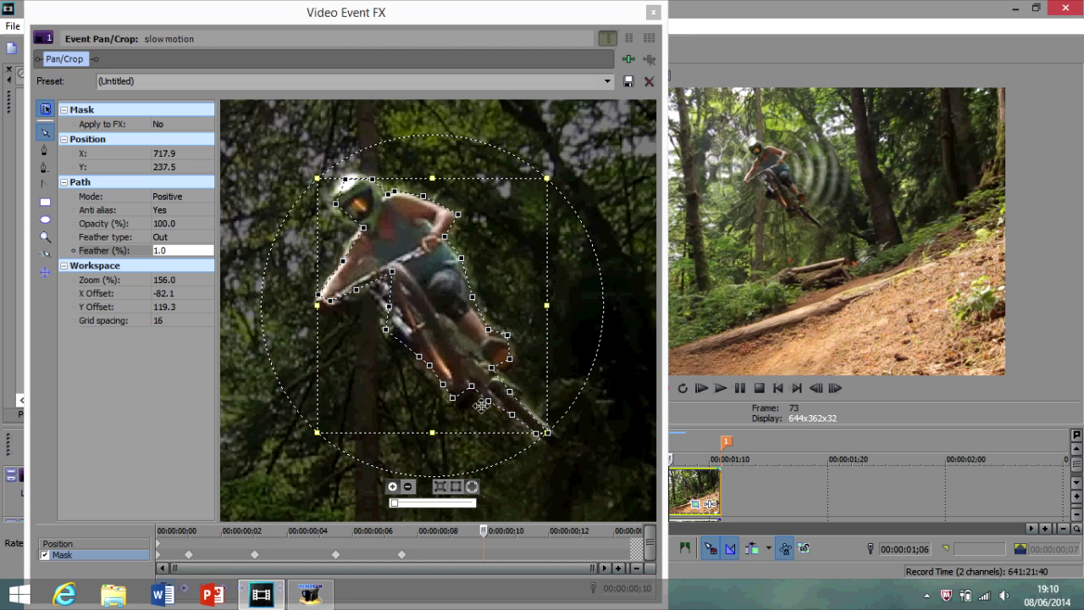
drag(477, 412, 475, 412)
click(653, 11)
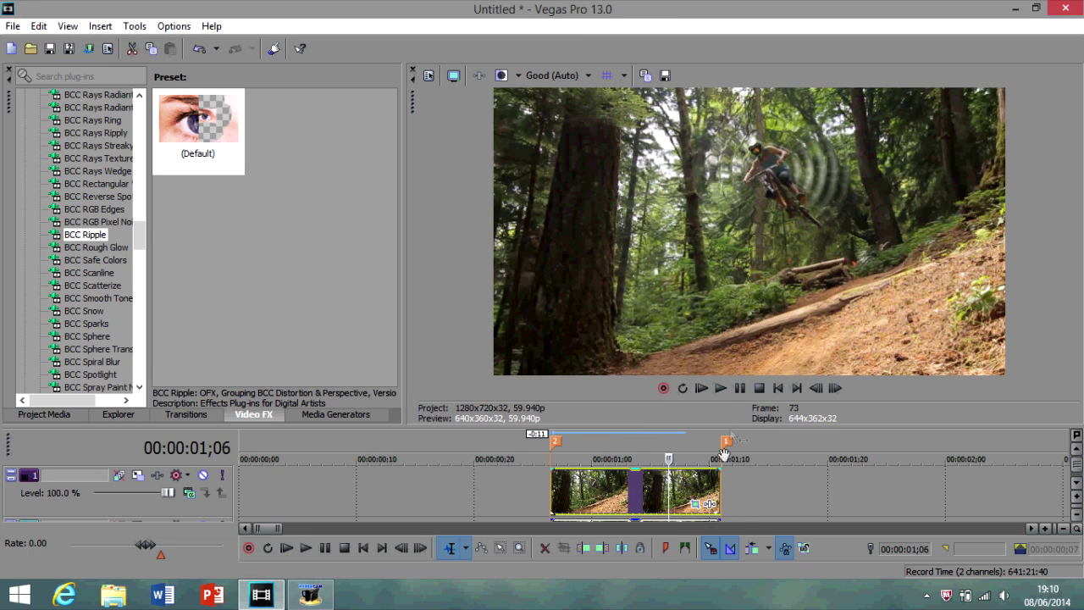
- Add fade-outs to the ends of the track 2 and track 1 clips
click(1077, 482)
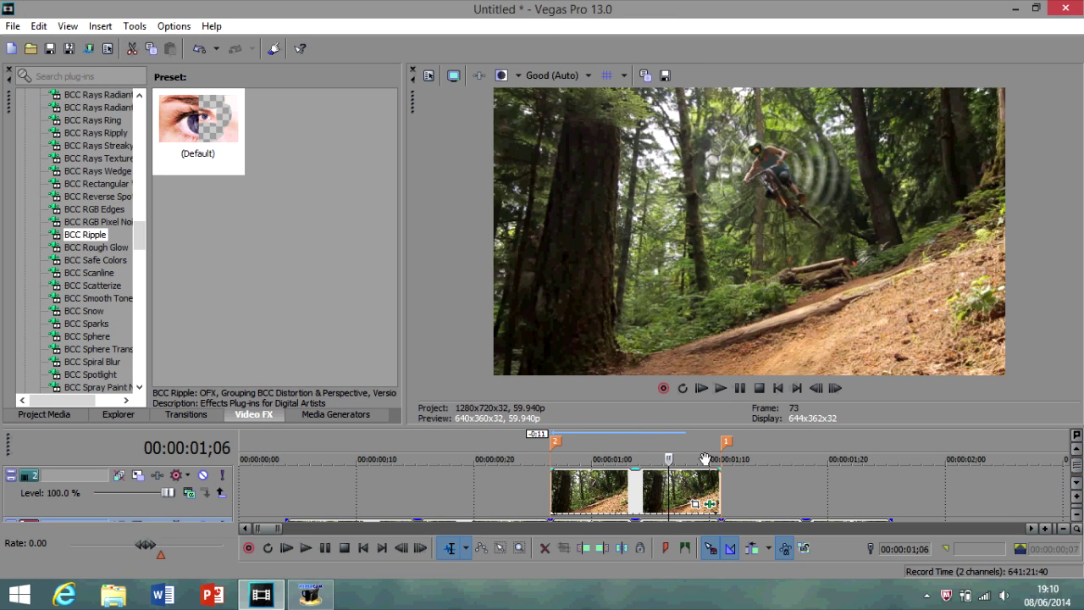
drag(719, 473, 642, 474)
click(766, 480)
click(716, 451)
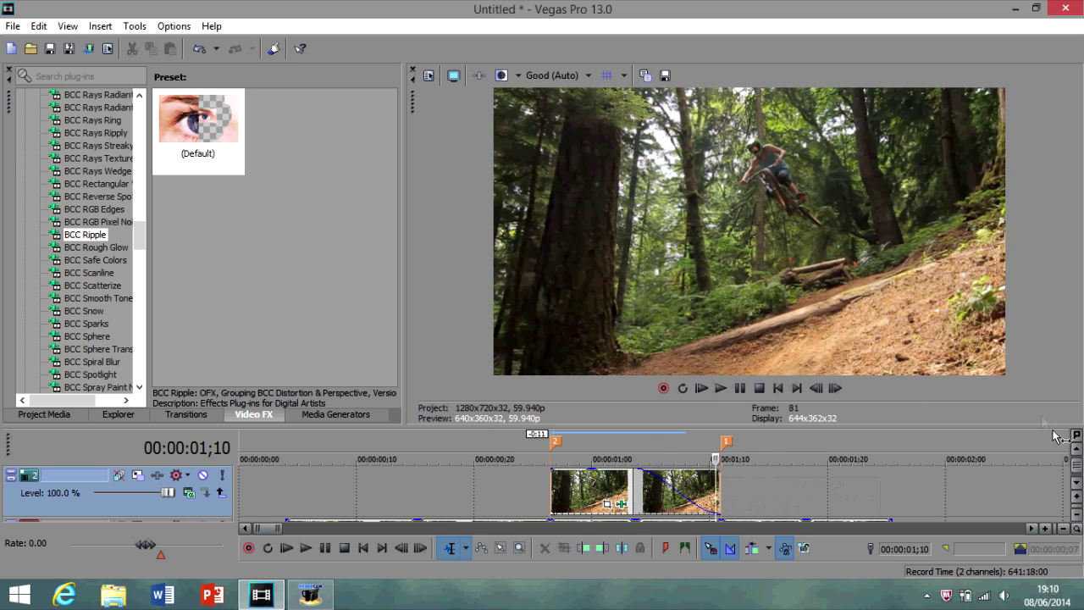
click(1077, 448)
drag(719, 469, 665, 472)
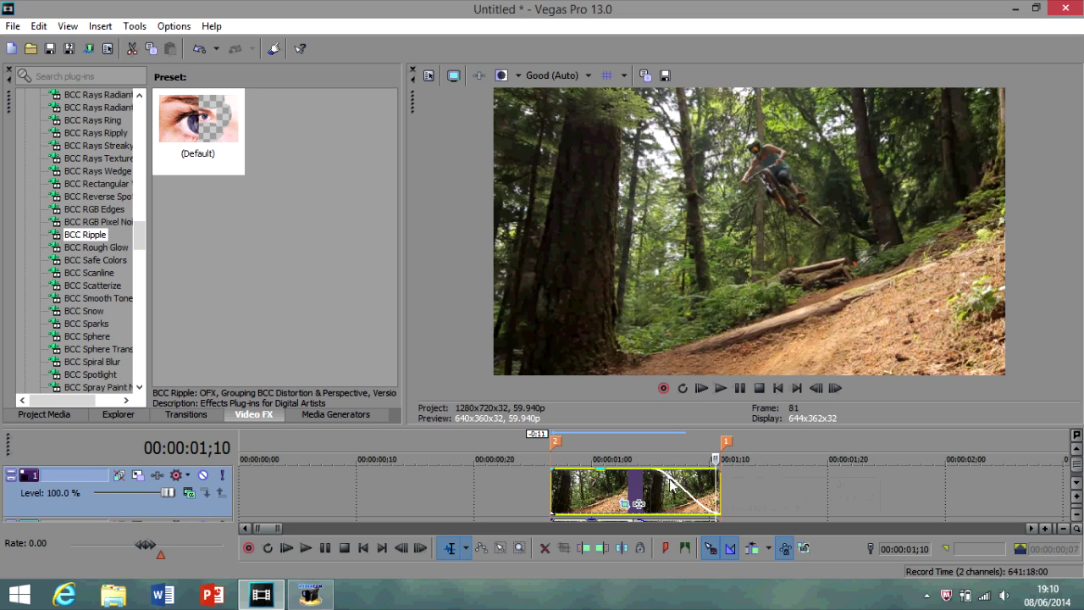
drag(656, 470, 697, 471)
- Loop-preview the 00:00:00;25–00:00:01;14 time selection around the jump
drag(540, 446, 753, 446)
key(space)
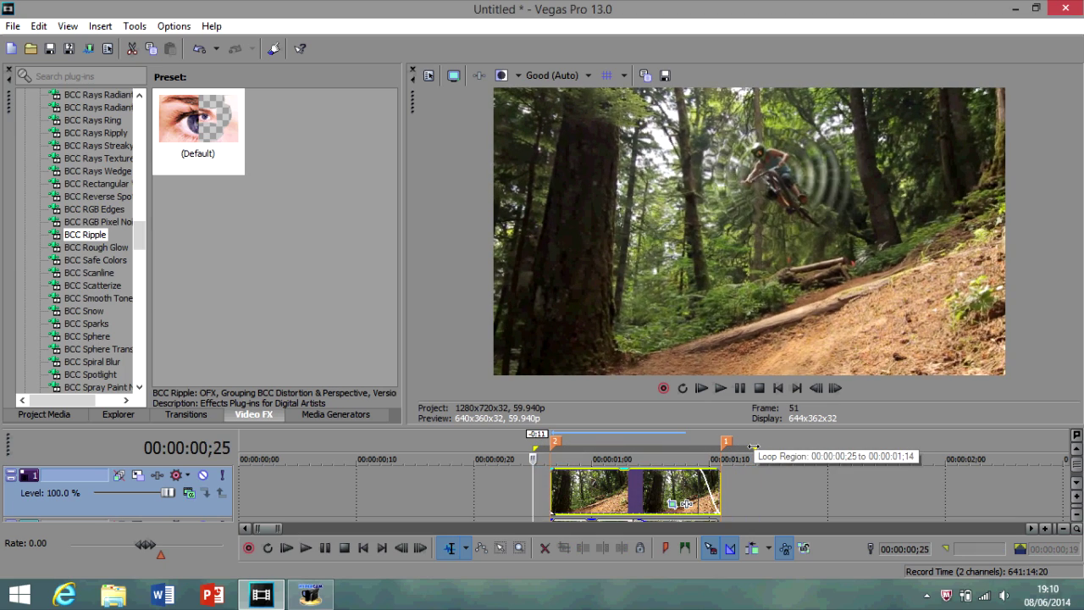
key(space)
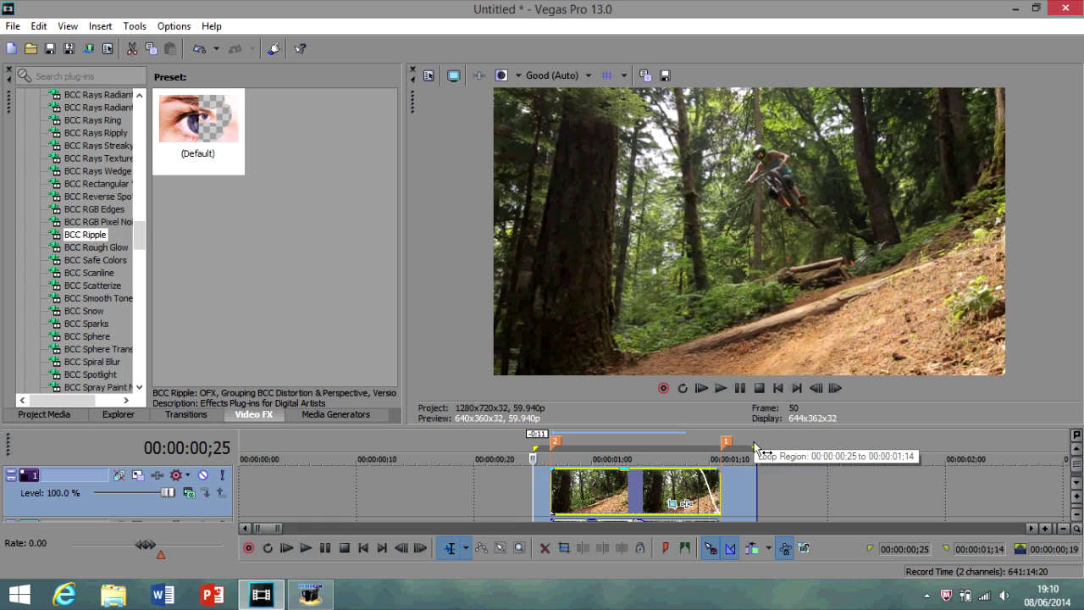
key(space)
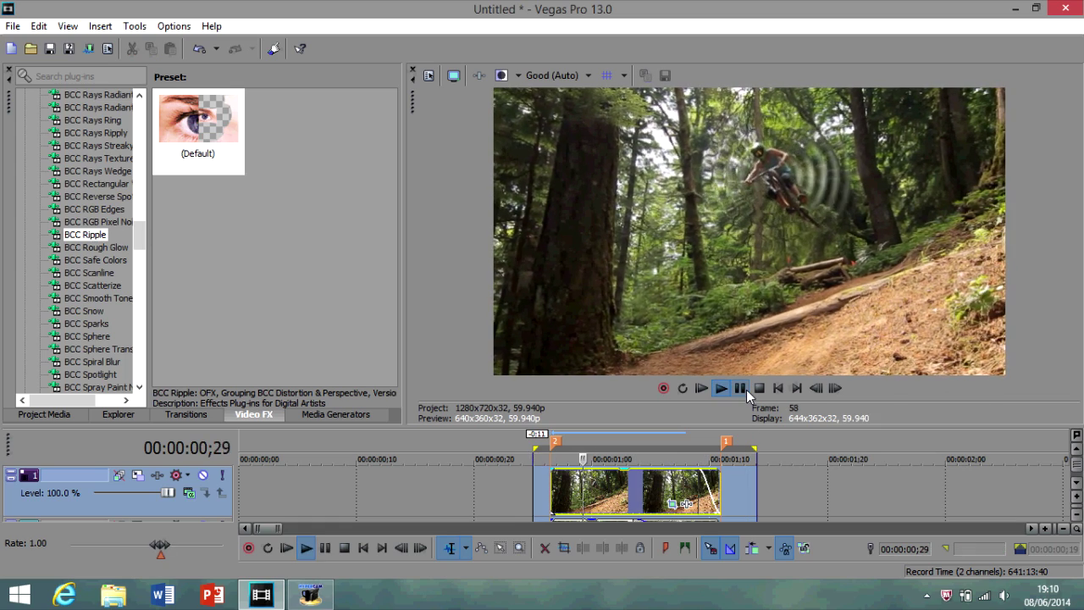
key(space)
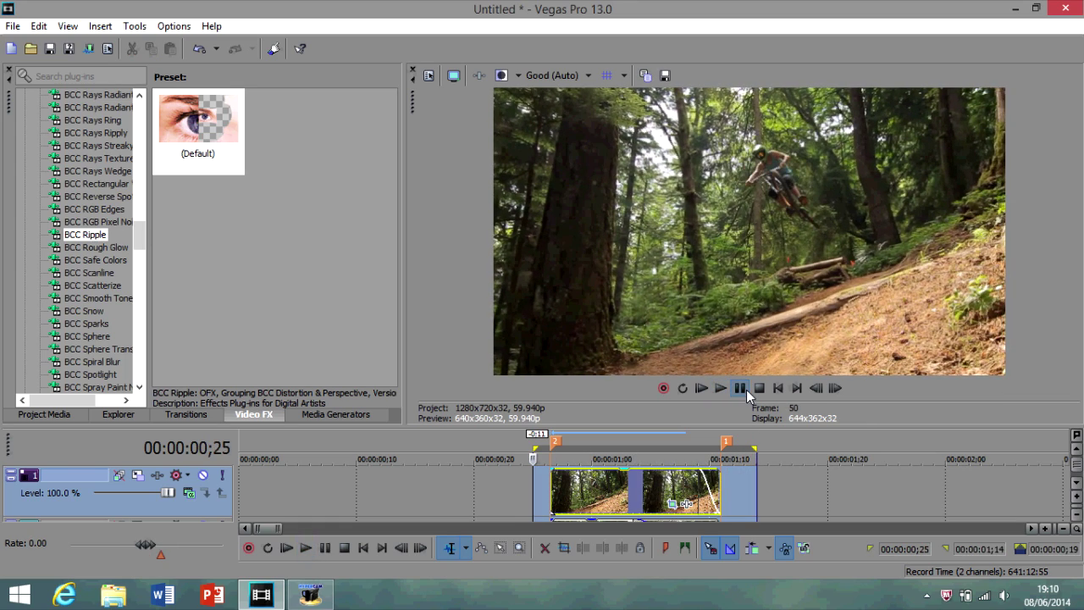
click(1077, 482)
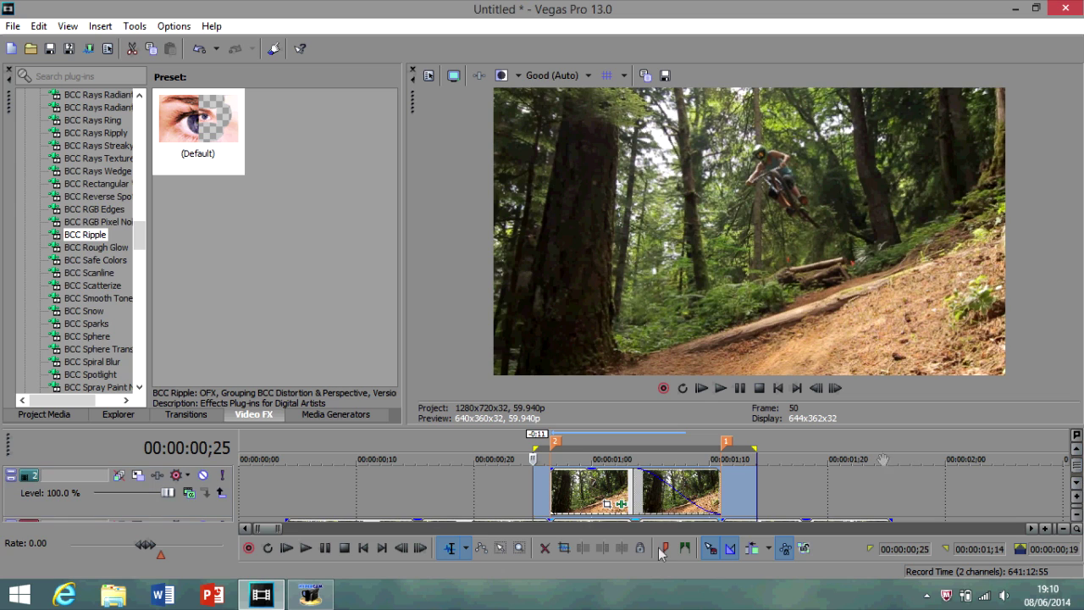
- Remove the BCC Ripple effect from the track 2 clip's event FX
click(617, 500)
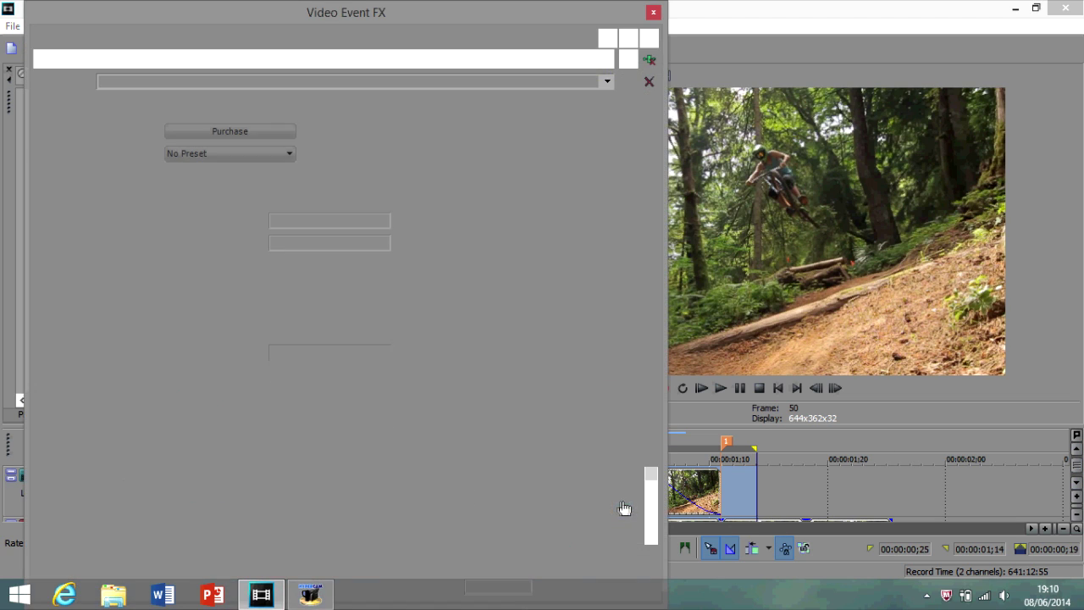
click(649, 58)
click(653, 12)
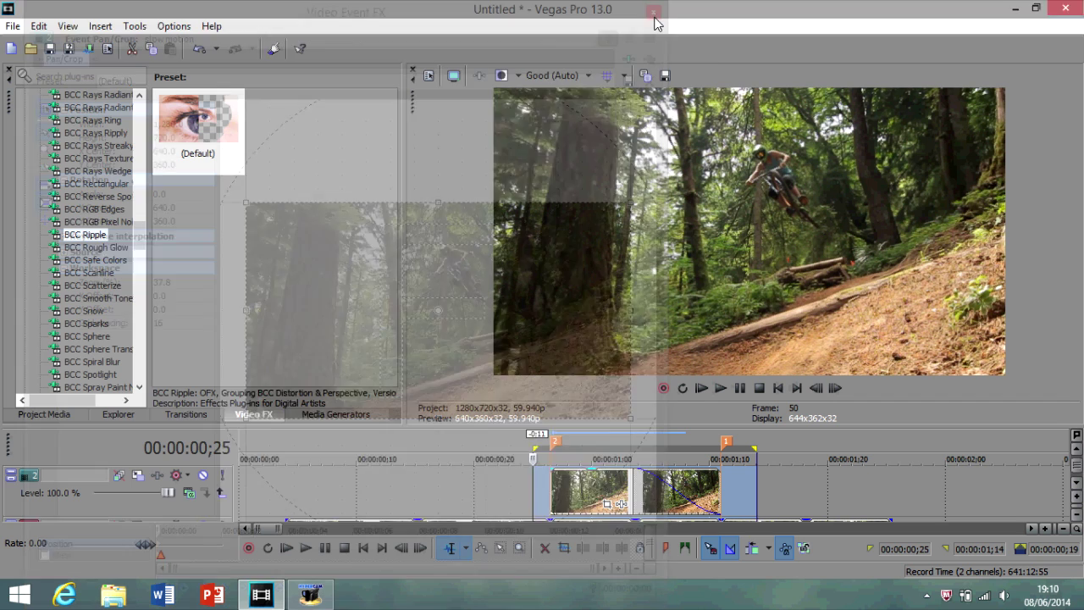
- Apply BCC Rays Ripply's Default preset with Wave Width 29.93, Ripple Intensity 64.63, Ray Length 5.44
click(113, 133)
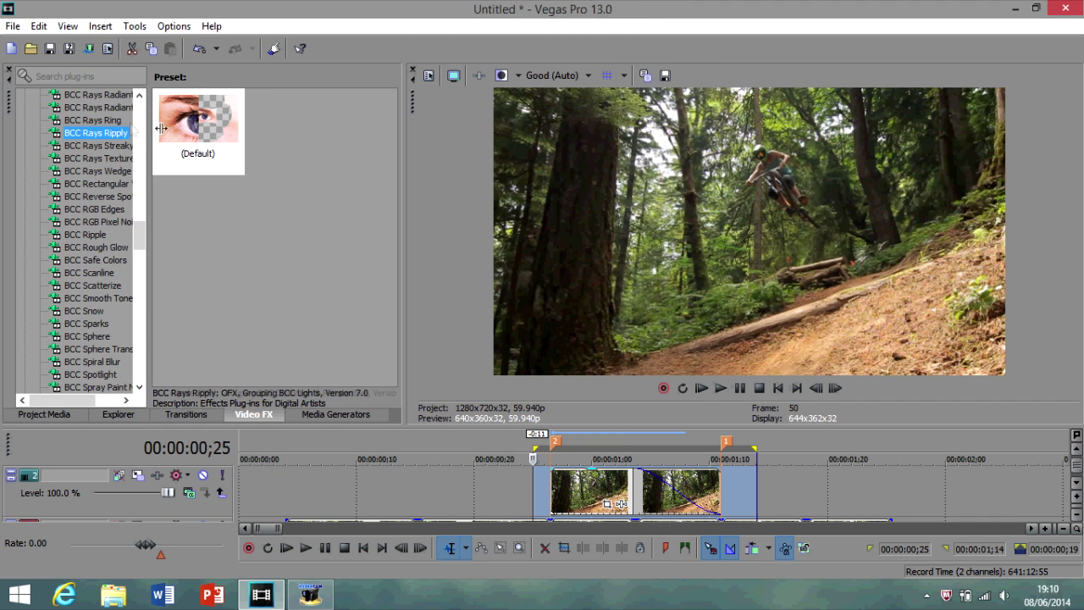
drag(197, 127, 591, 498)
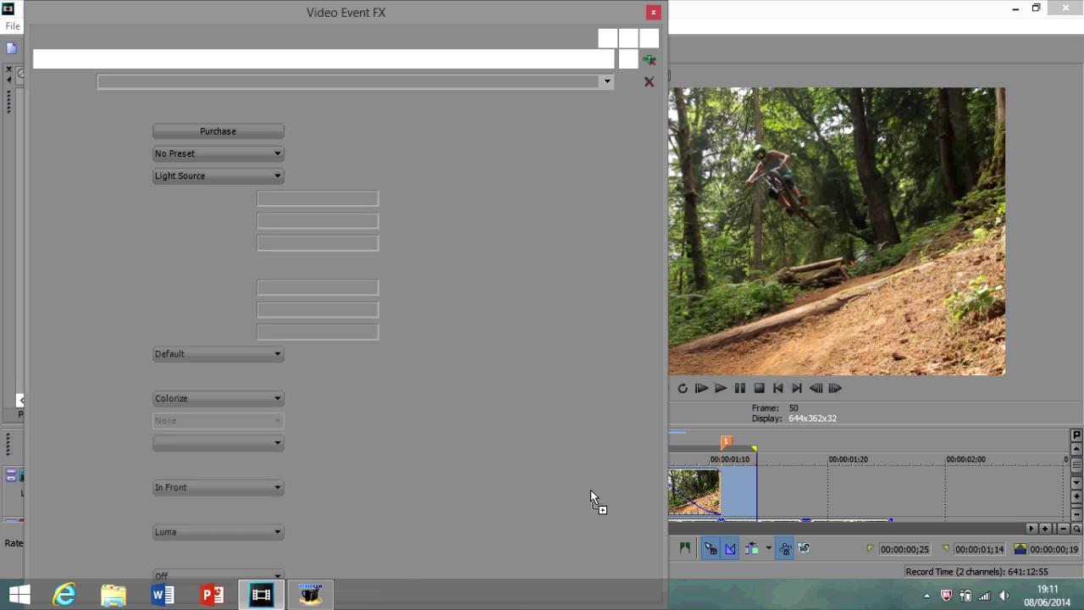
click(678, 441)
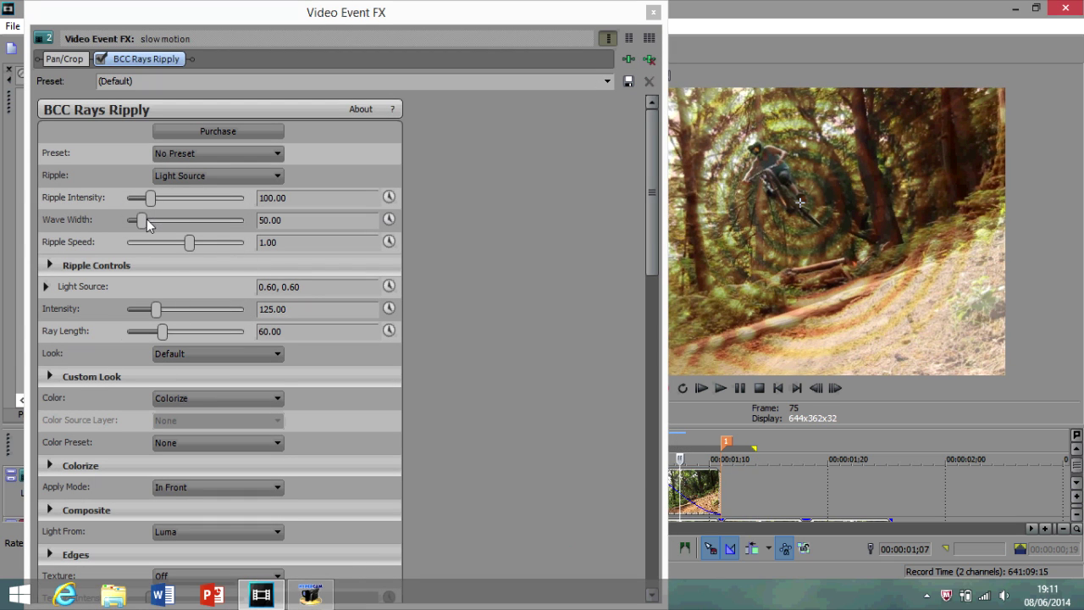
drag(140, 225, 134, 227)
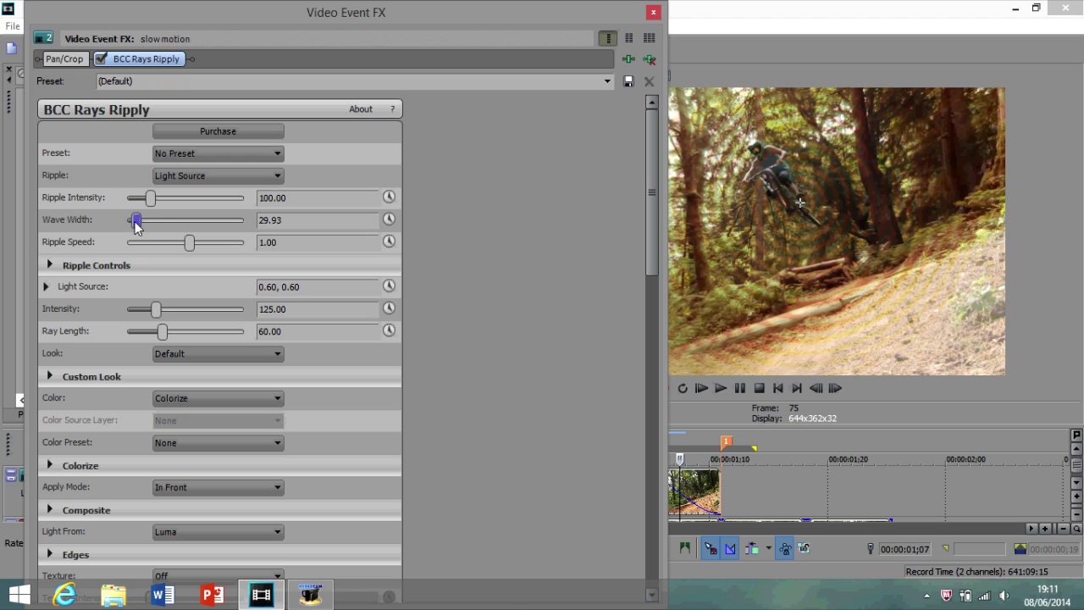
drag(148, 201, 146, 208)
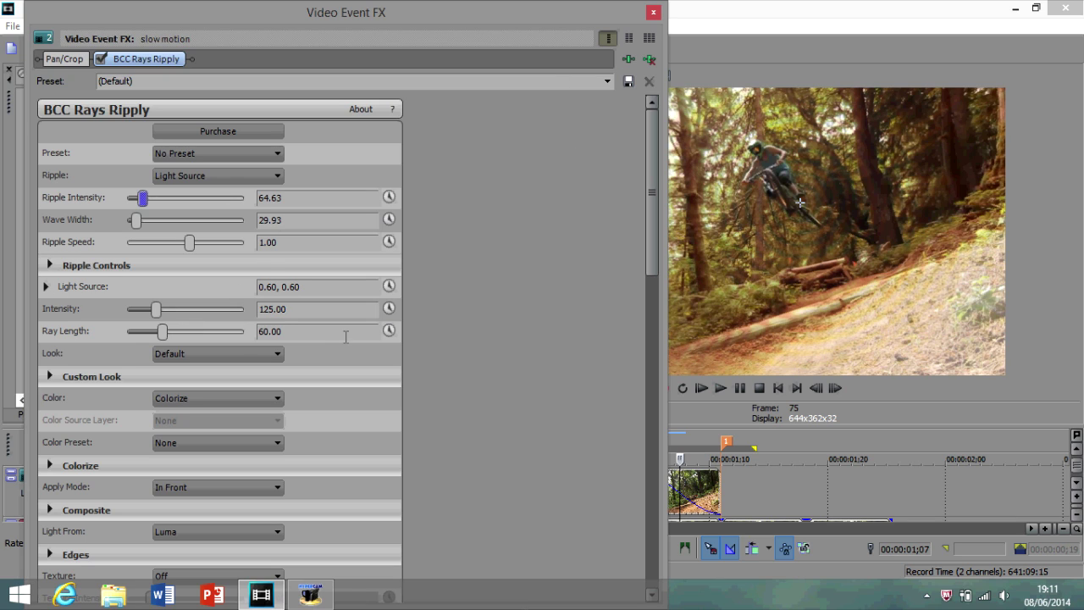
drag(165, 336, 156, 314)
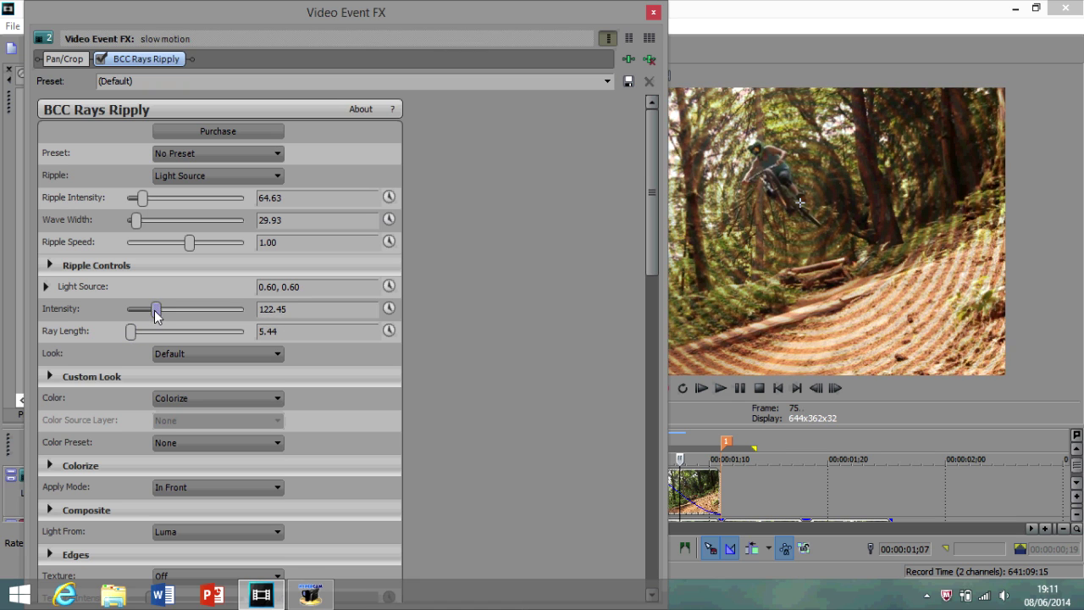
click(660, 21)
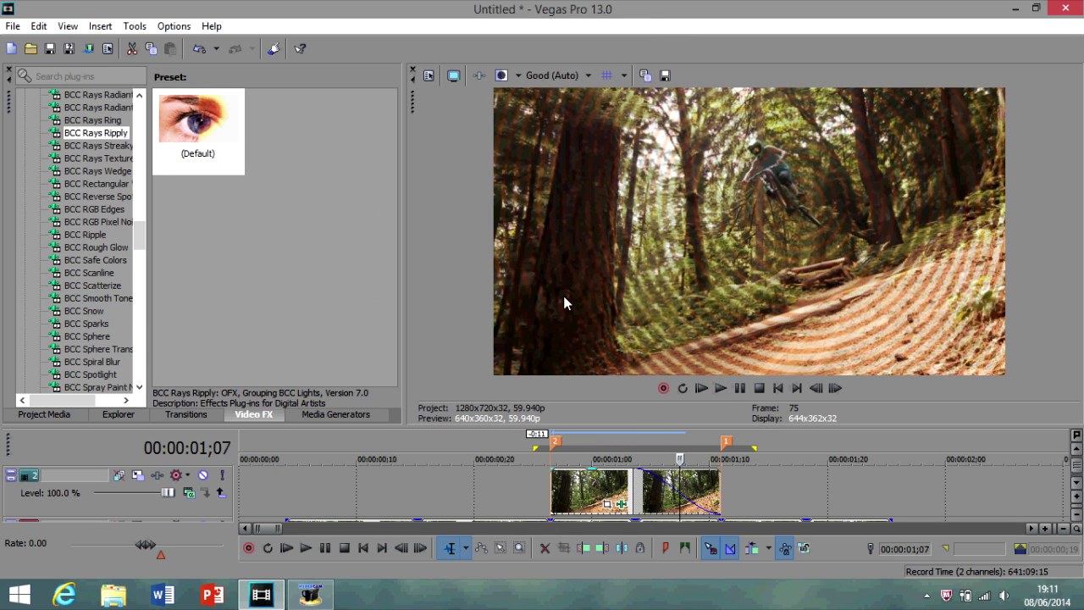